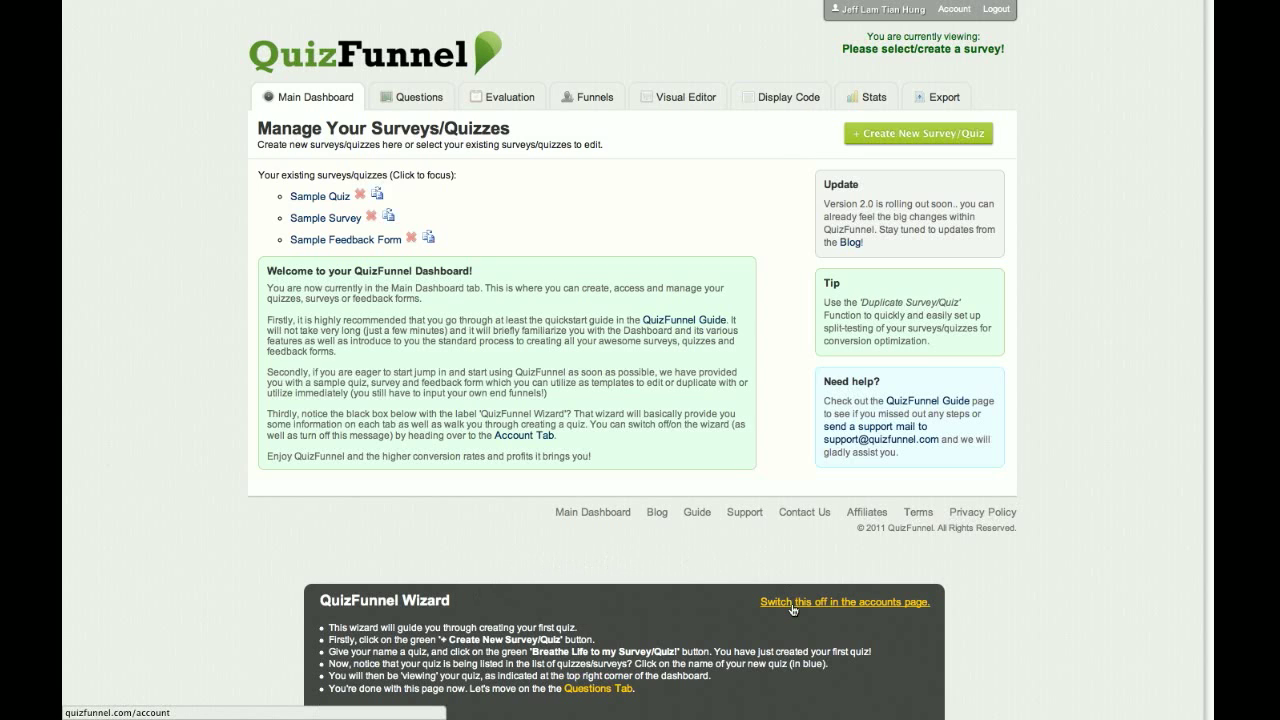
Turn off the Display Wizard option in the account profile, update the profile, and return to the main dashboard
{"action": "left_click", "coordinate": [953, 9]}
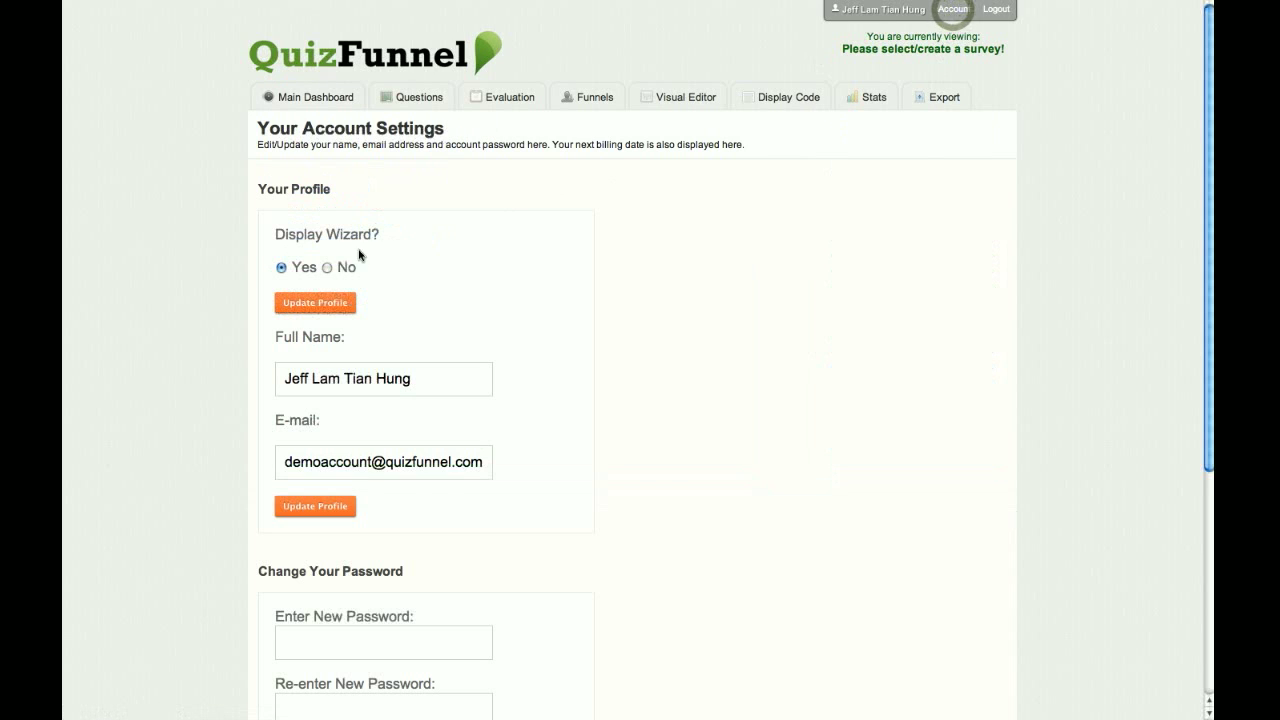
{"action": "left_click", "coordinate": [327, 267]}
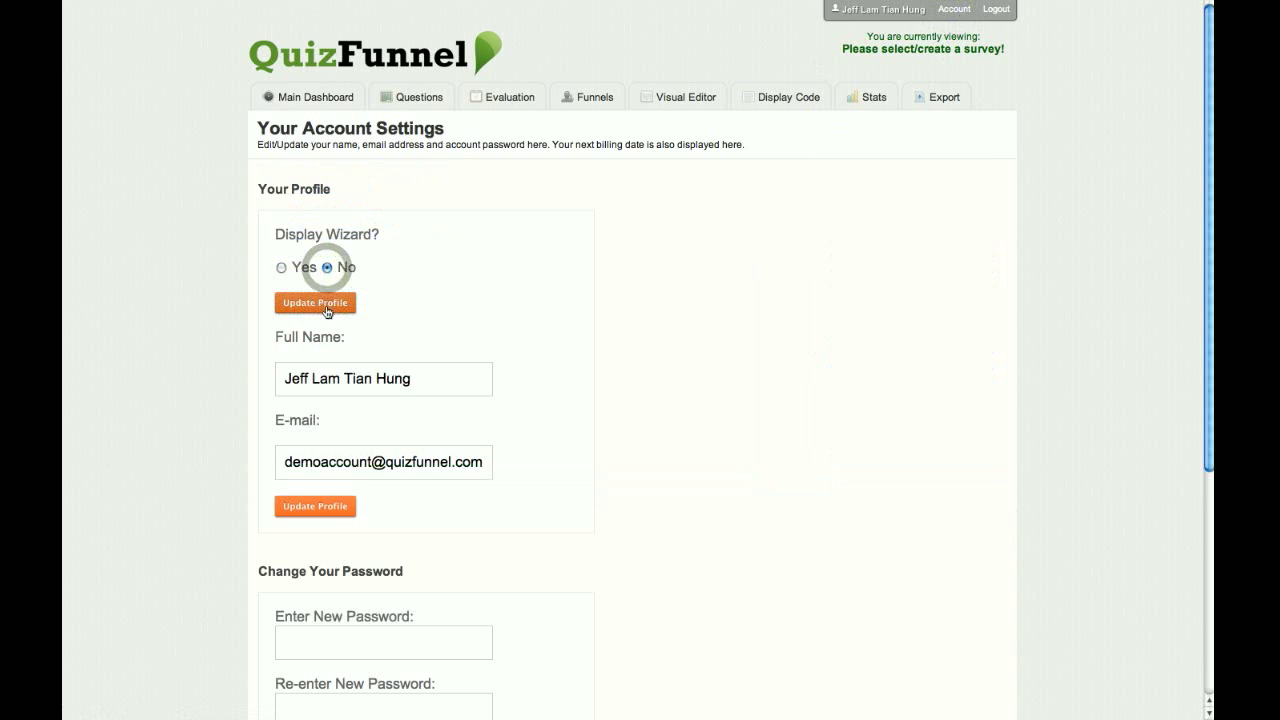
{"action": "left_click", "coordinate": [324, 306]}
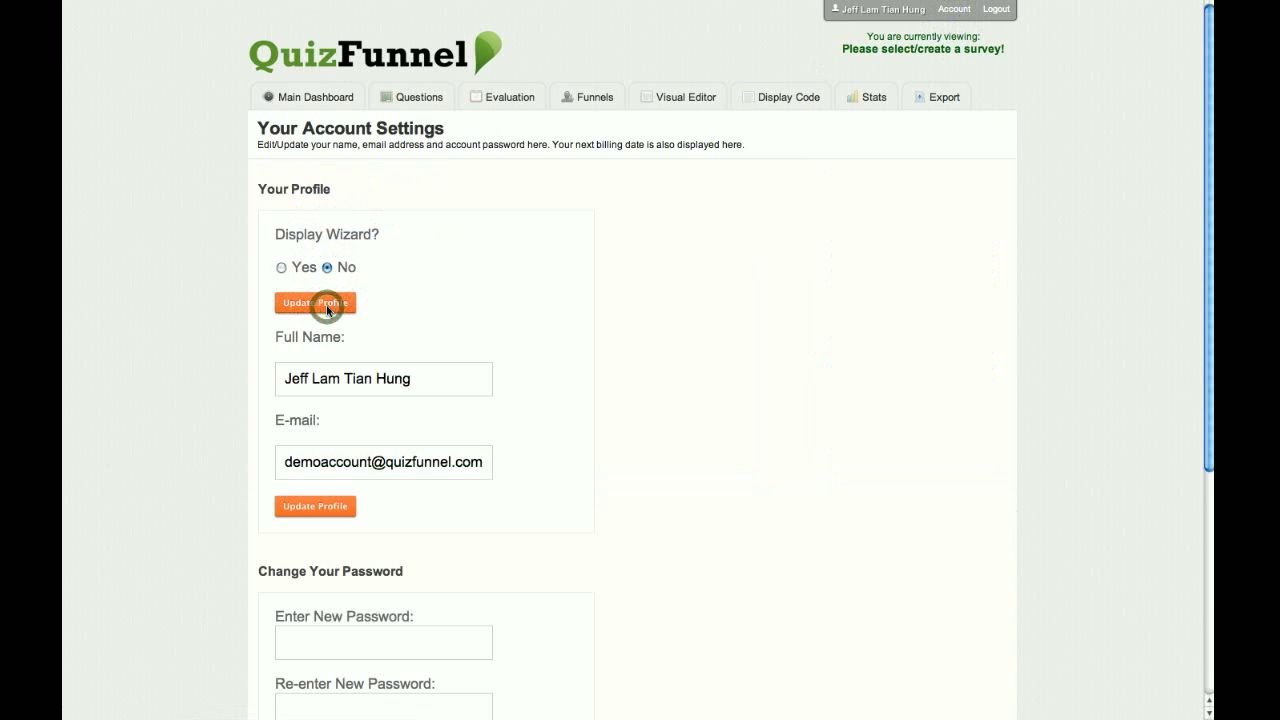
{"action": "left_click", "coordinate": [320, 104]}
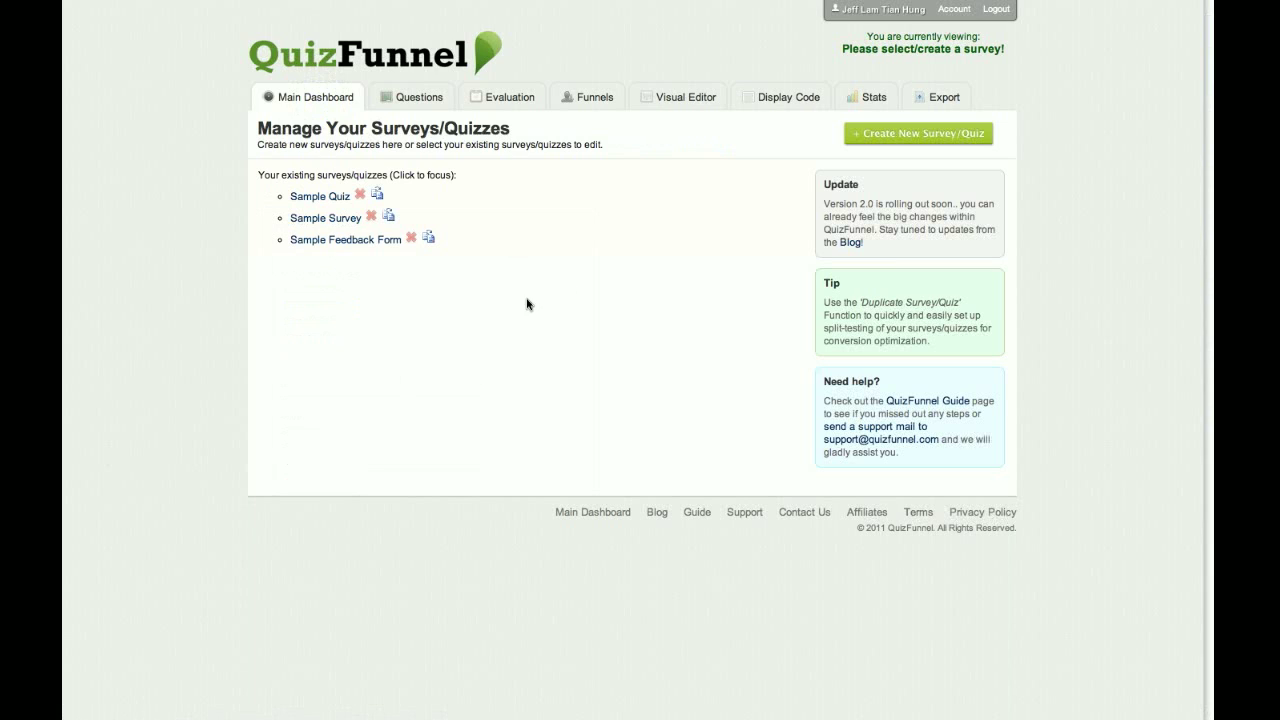
Review the profile, password and billing sections of the account settings, then go back to the main dashboard
{"action": "left_click", "coordinate": [952, 9]}
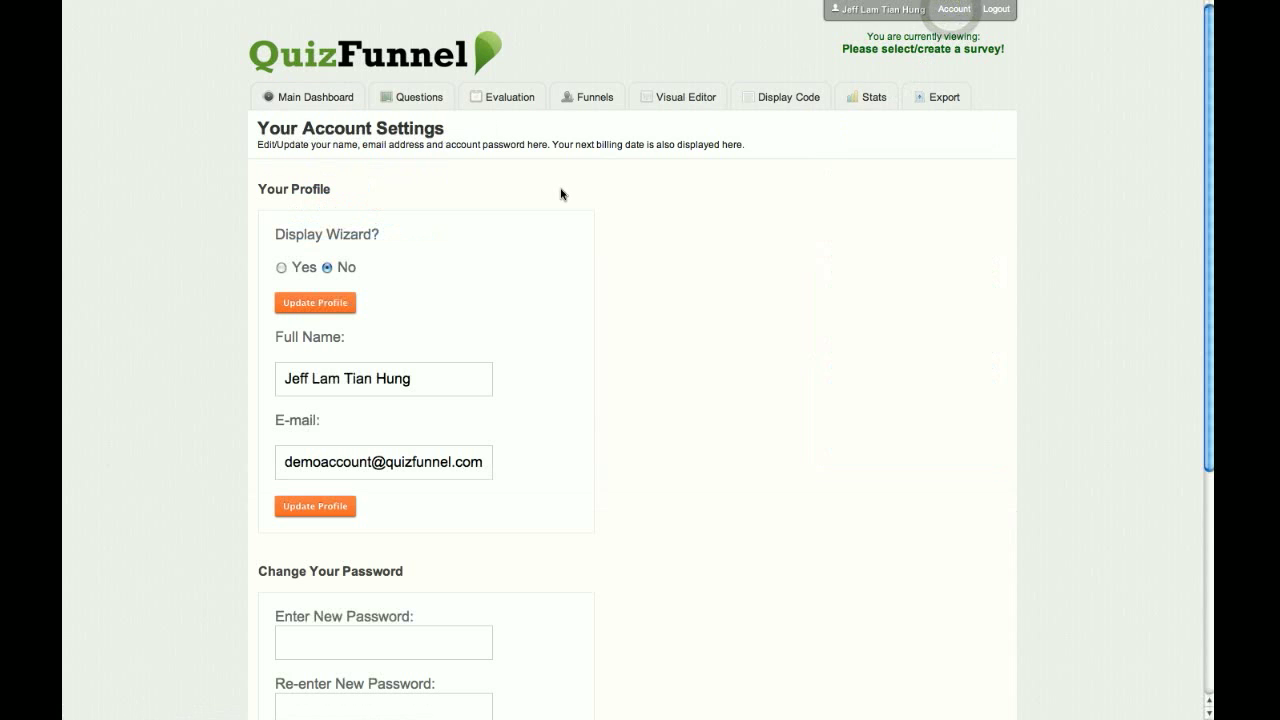
{"action": "scroll", "coordinate": [561, 194], "scroll_direction": "down", "scroll_amount": 5}
{"action": "scroll", "coordinate": [561, 194], "scroll_direction": "down", "scroll_amount": 1}
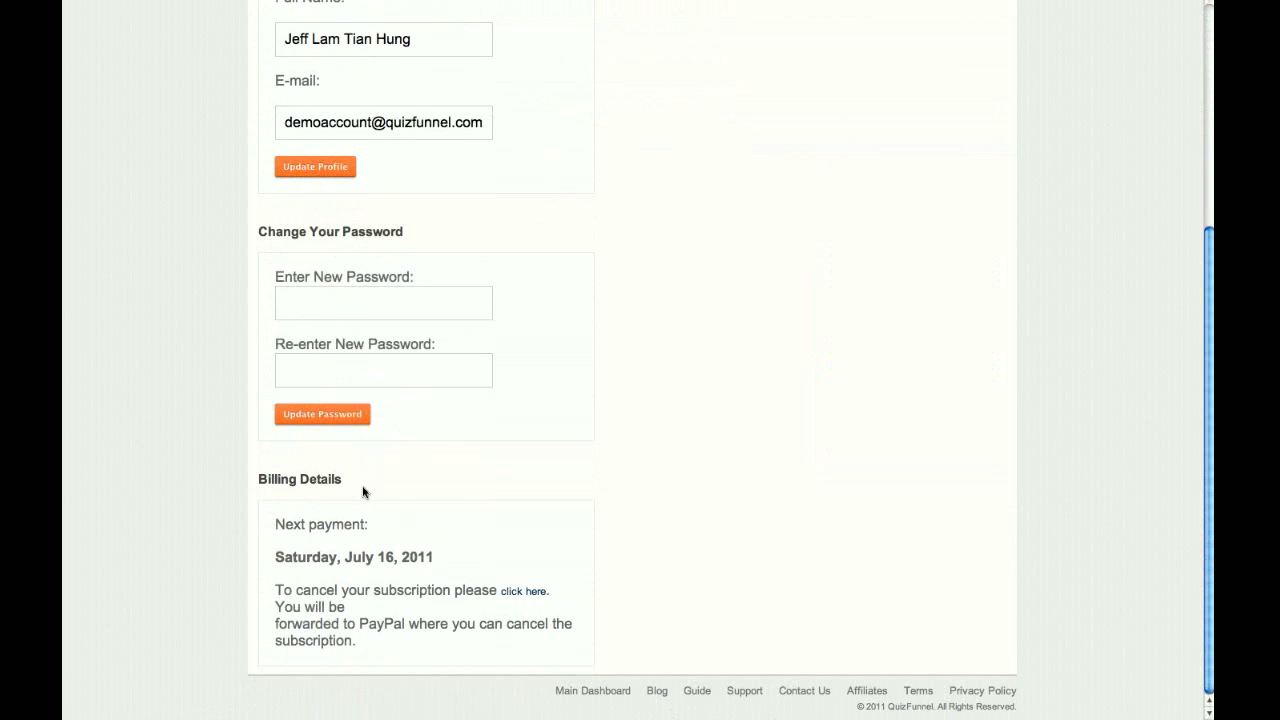
{"action": "scroll", "coordinate": [540, 481], "scroll_direction": "up", "scroll_amount": 6}
{"action": "left_click", "coordinate": [306, 96]}
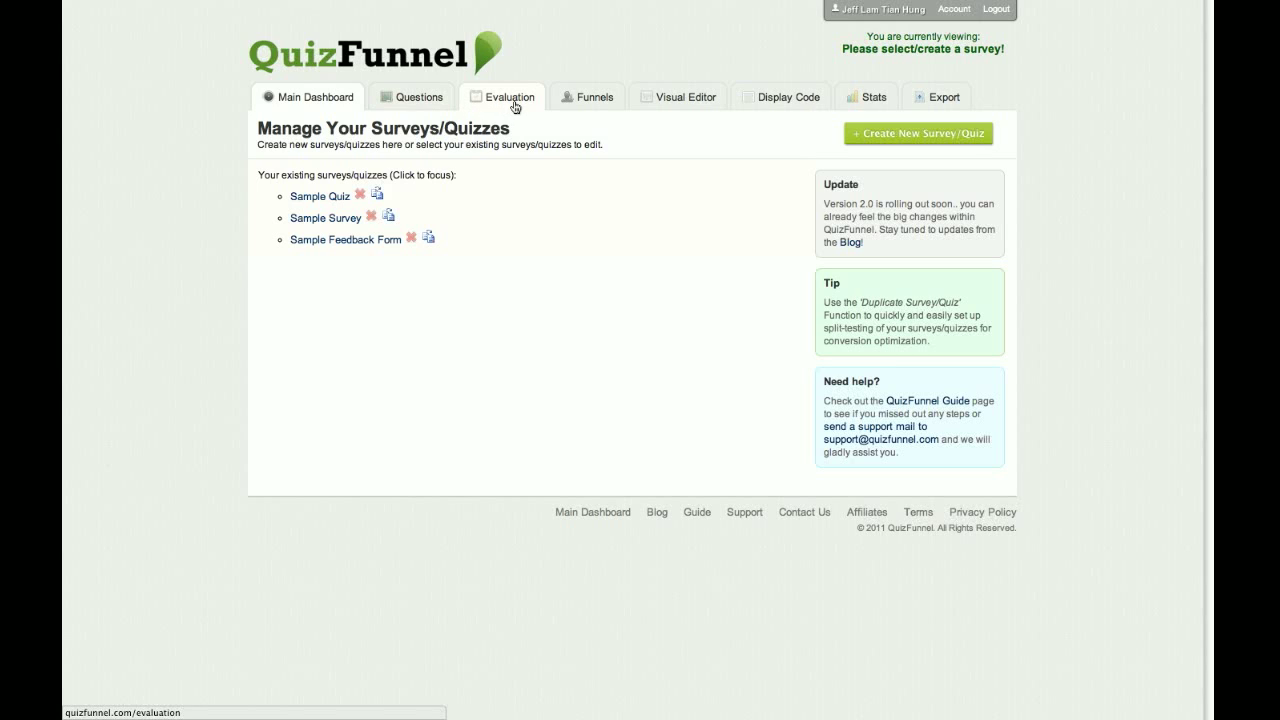
{"action": "left_click", "coordinate": [575, 104]}
{"action": "key", "text": "Return"}
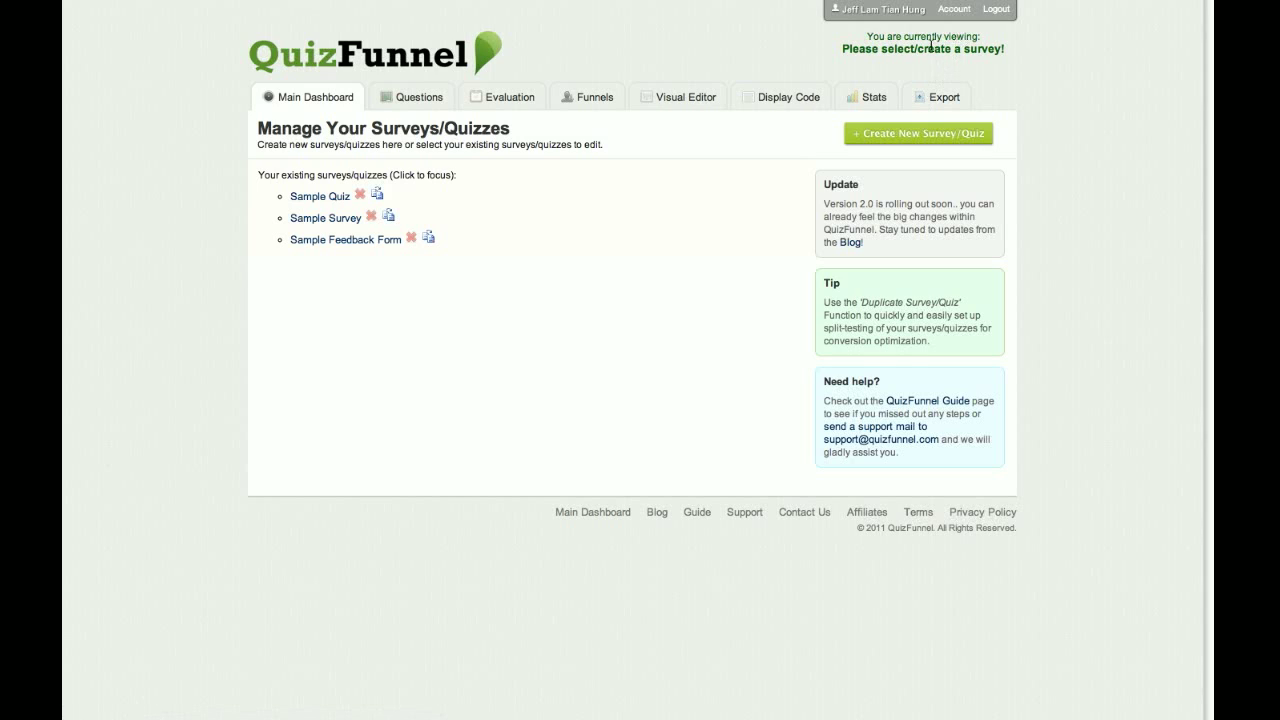
{"action": "left_click_drag", "start_coordinate": [883, 40], "coordinate": [963, 38]}
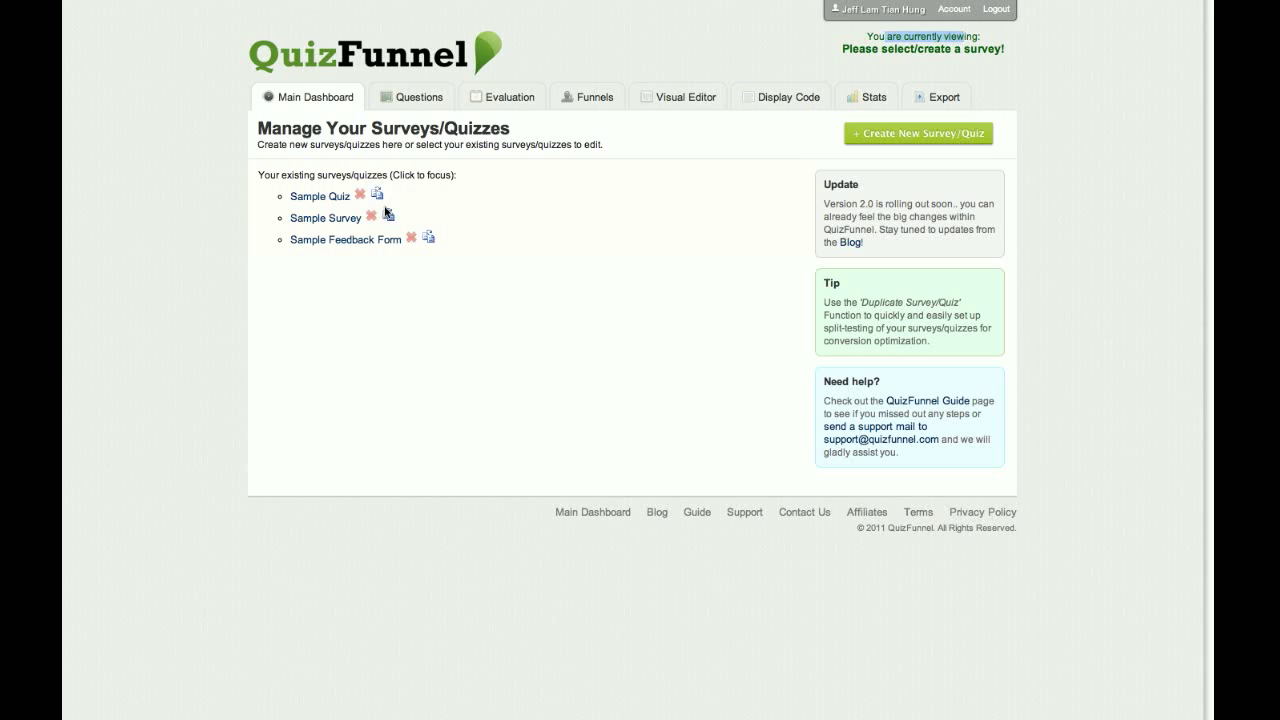
Select Sample Survey from the existing surveys as the one currently being viewed
{"action": "left_click", "coordinate": [333, 221]}
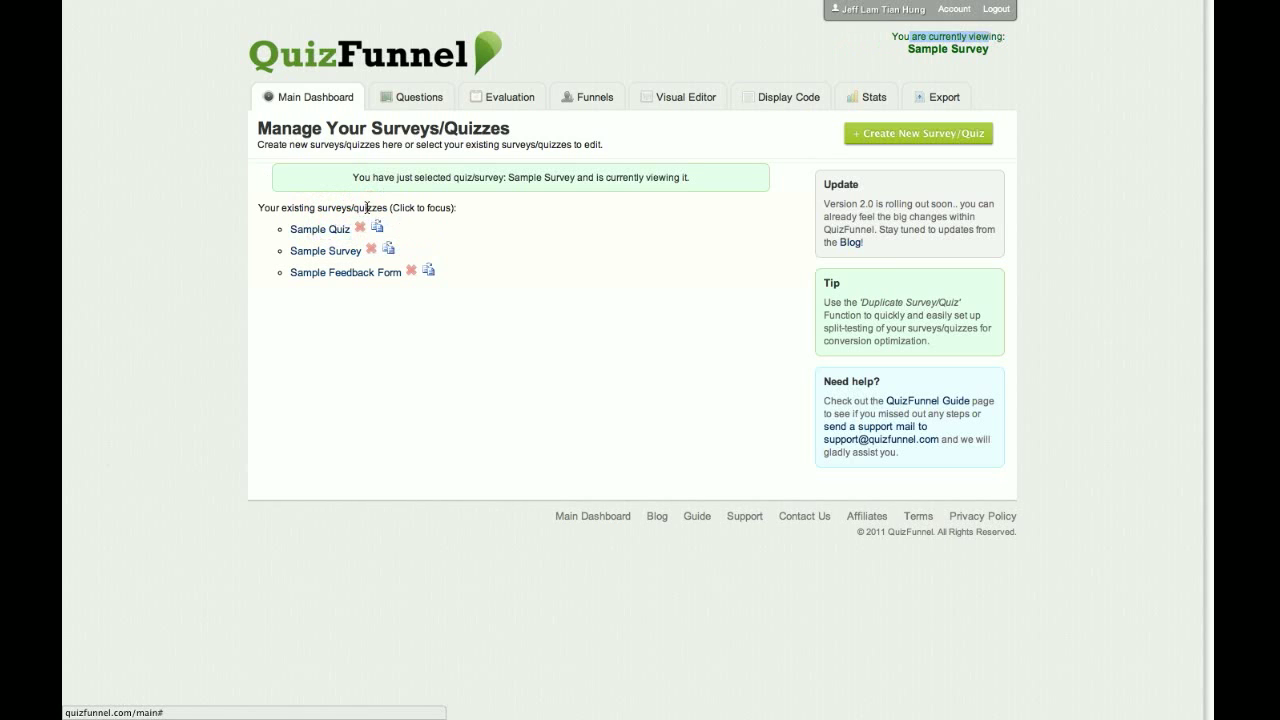
{"action": "left_click_drag", "start_coordinate": [508, 177], "coordinate": [563, 179]}
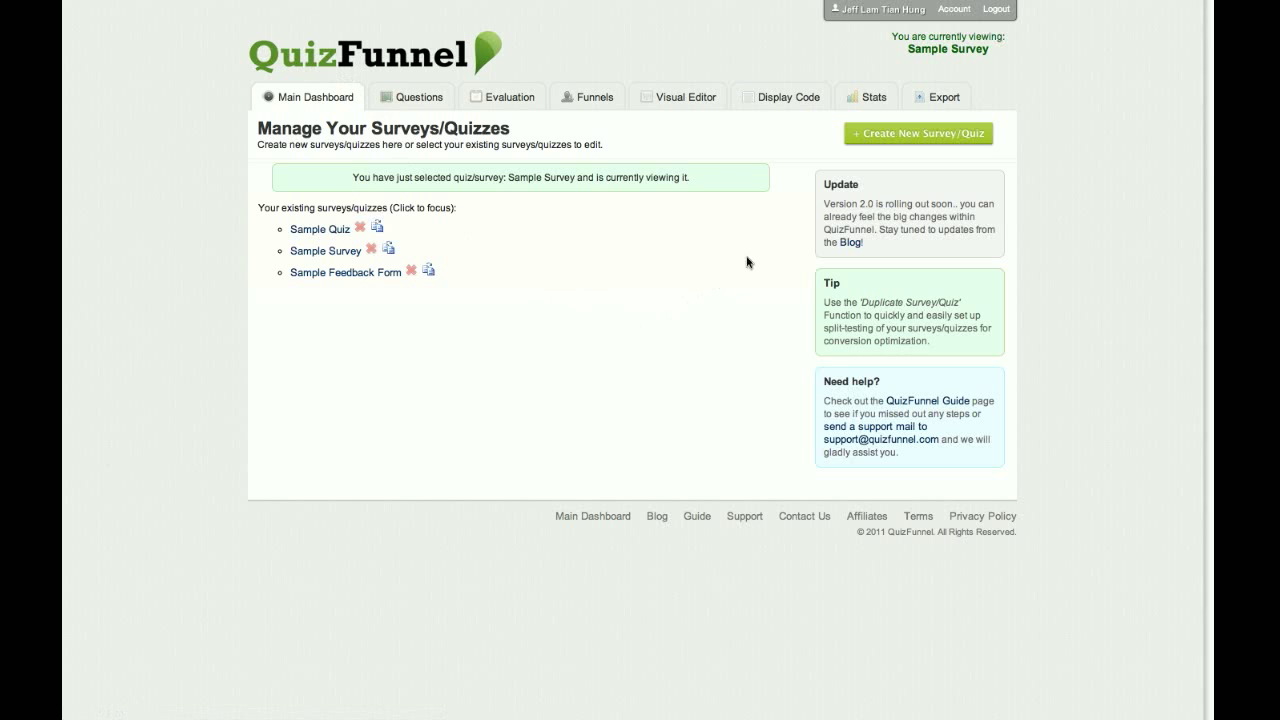
Create a new survey/quiz named "My First Quiz"
{"action": "left_click", "coordinate": [916, 142]}
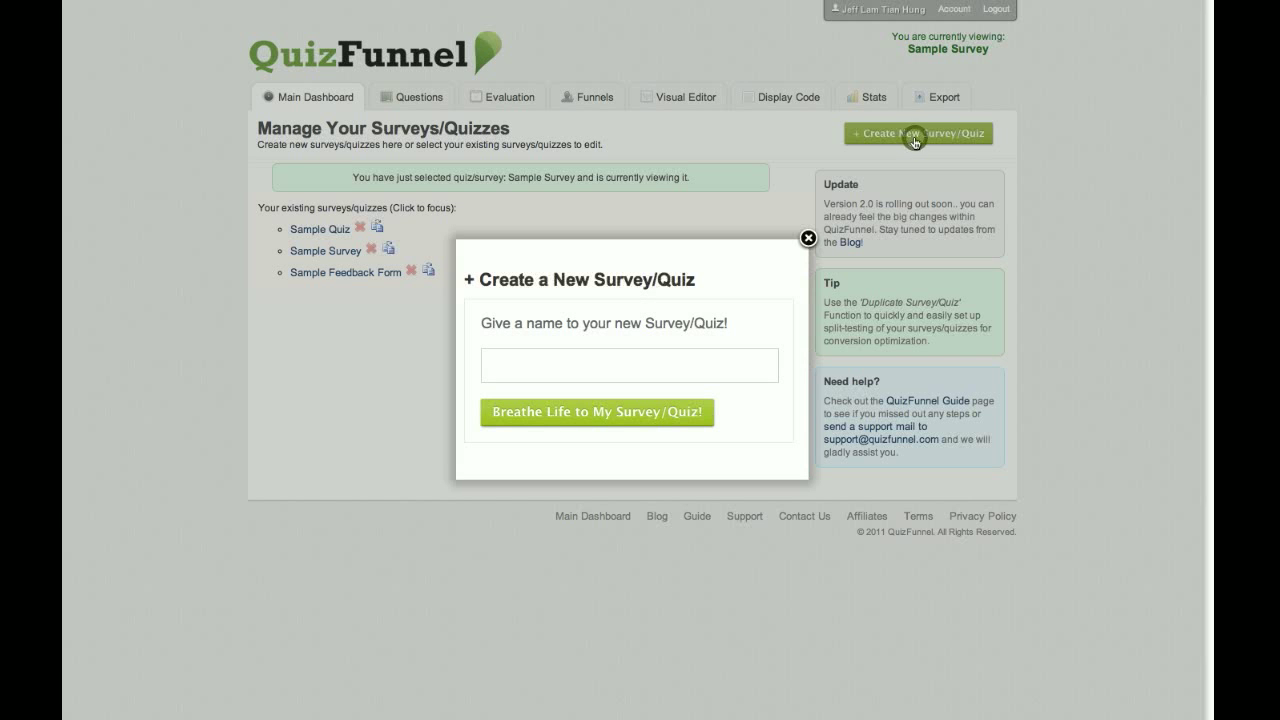
{"action": "left_click", "coordinate": [637, 367]}
{"action": "type", "text": "My First"}
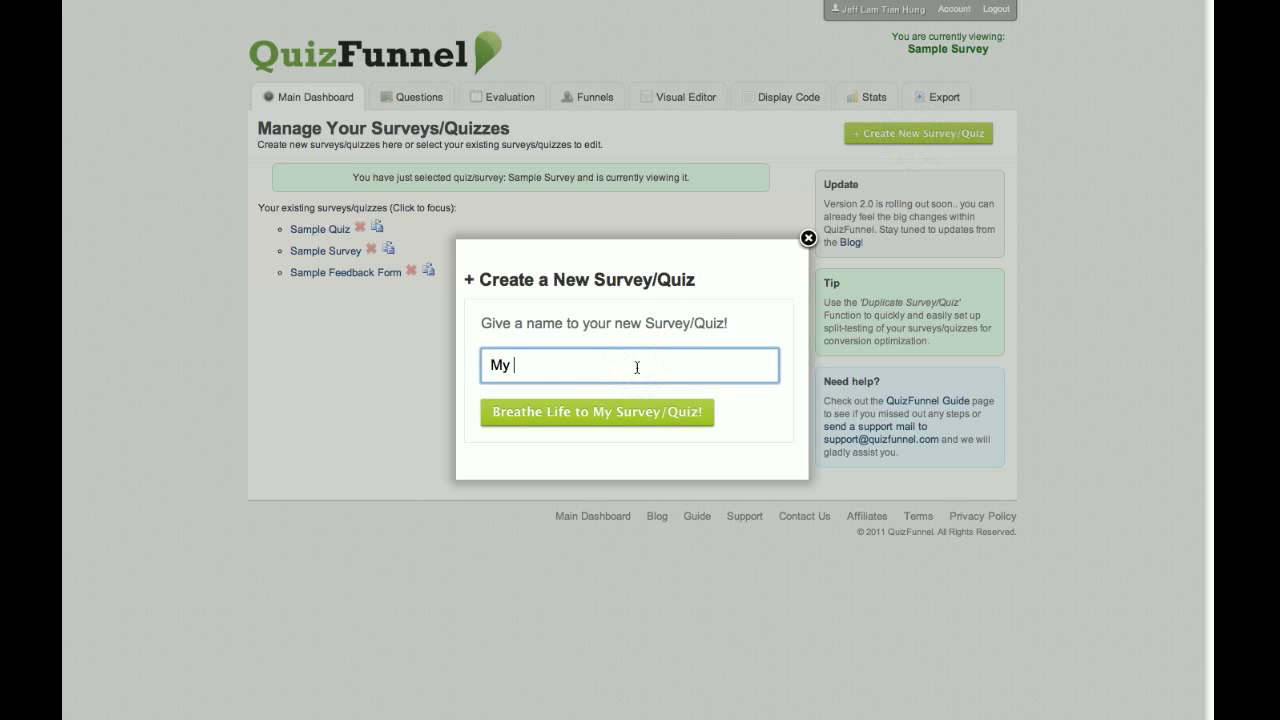
{"action": "type", "text": " Quiz"}
{"action": "left_click", "coordinate": [628, 423]}
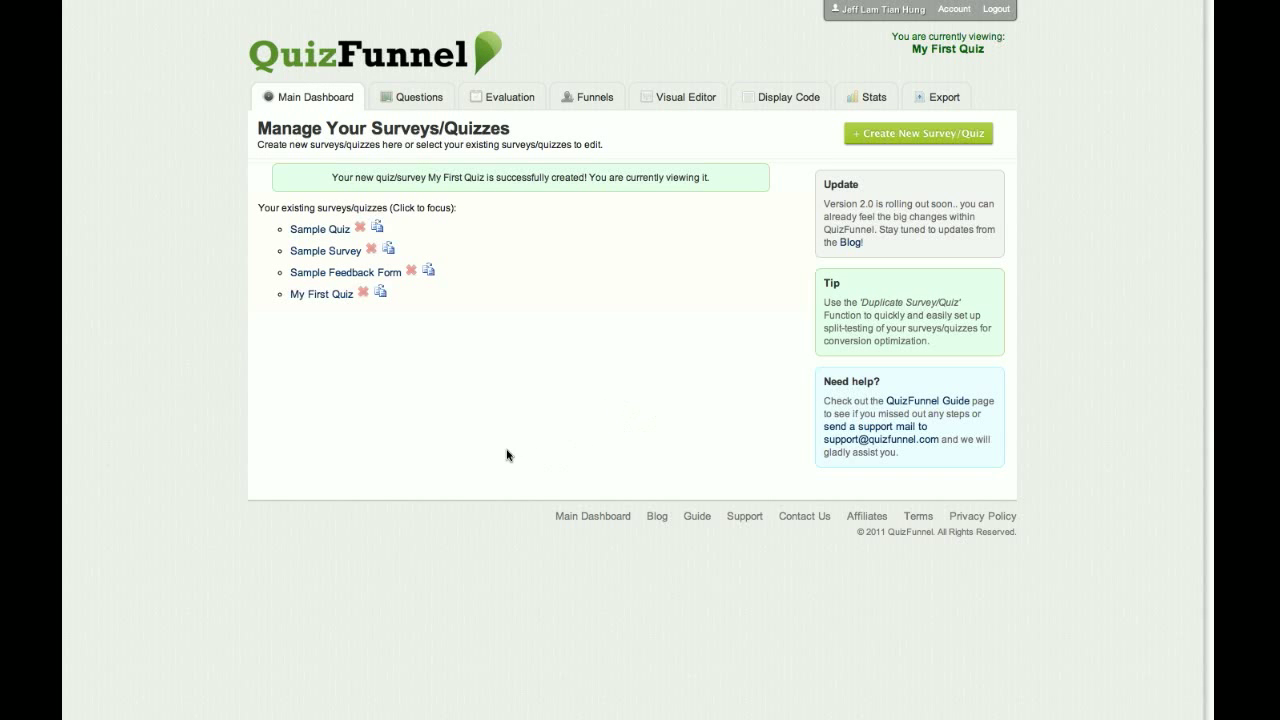
{"action": "left_click_drag", "start_coordinate": [408, 295], "coordinate": [284, 301]}
{"action": "left_click", "coordinate": [408, 291]}
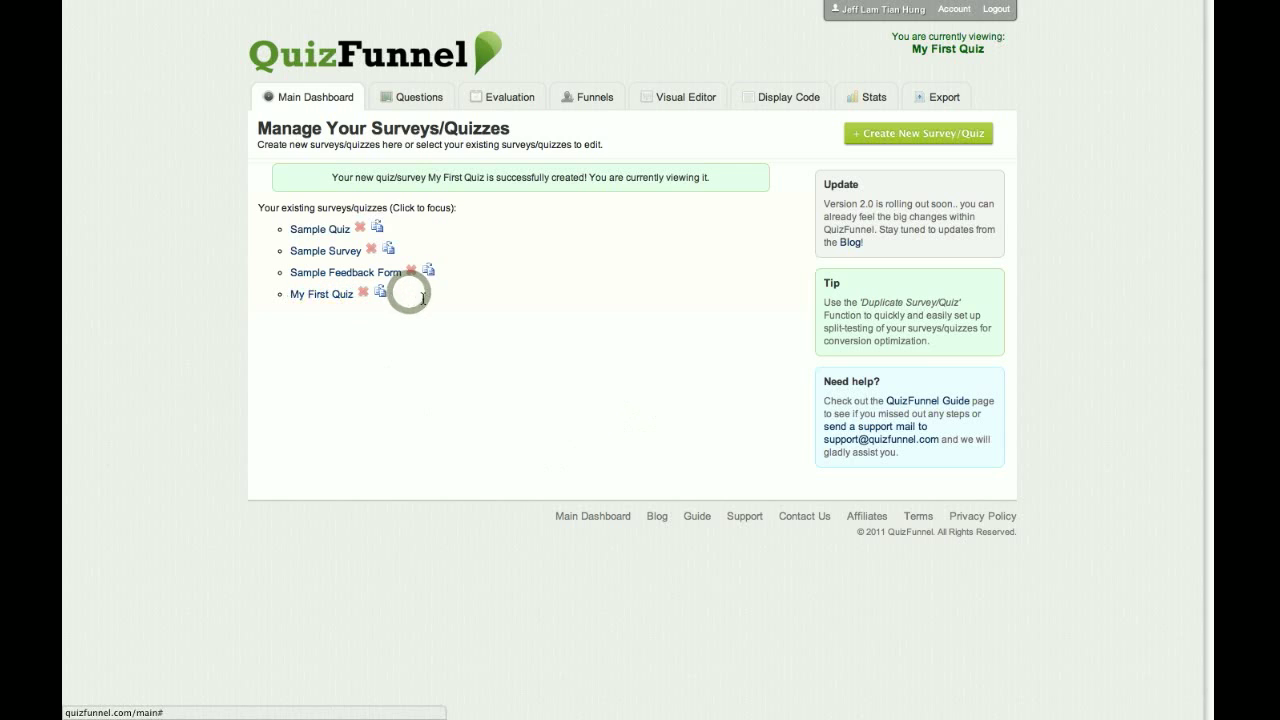
{"action": "left_click", "coordinate": [471, 328]}
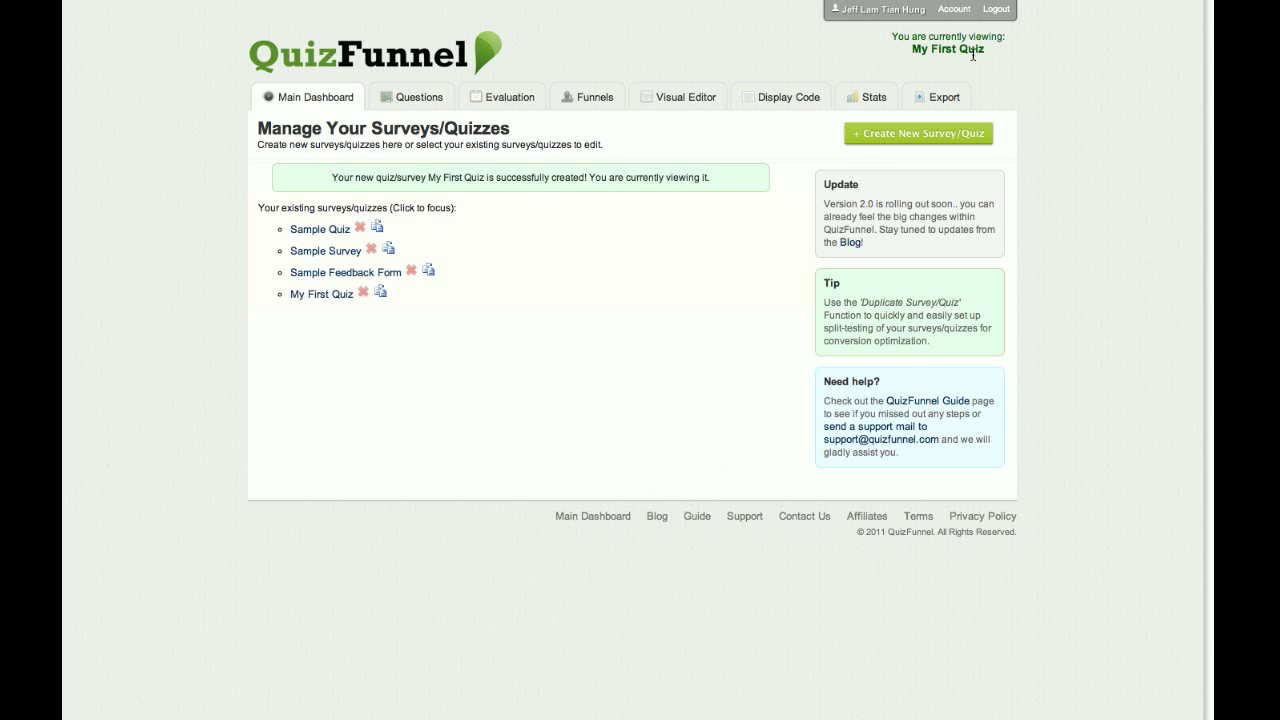
Add a Regular (One Answer only) question to My First Quiz with label 1 and text "Are you a male or a female?"
{"action": "left_click", "coordinate": [425, 92]}
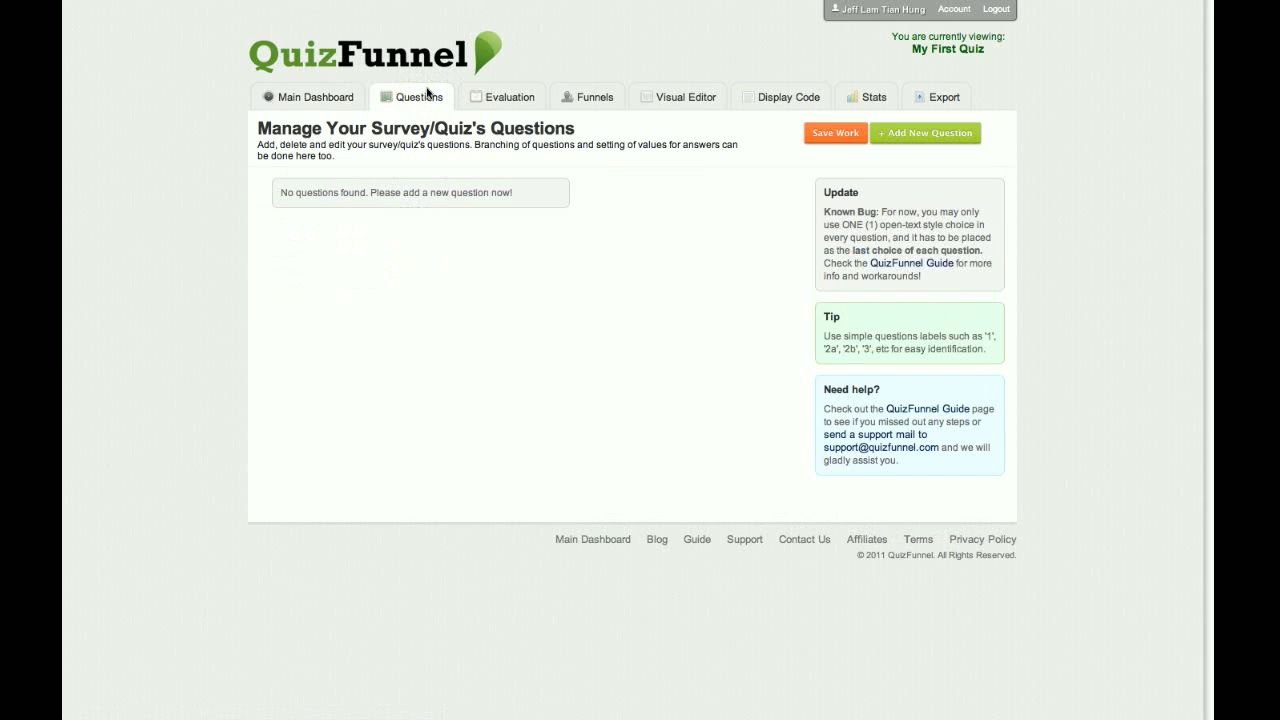
{"action": "left_click", "coordinate": [883, 137]}
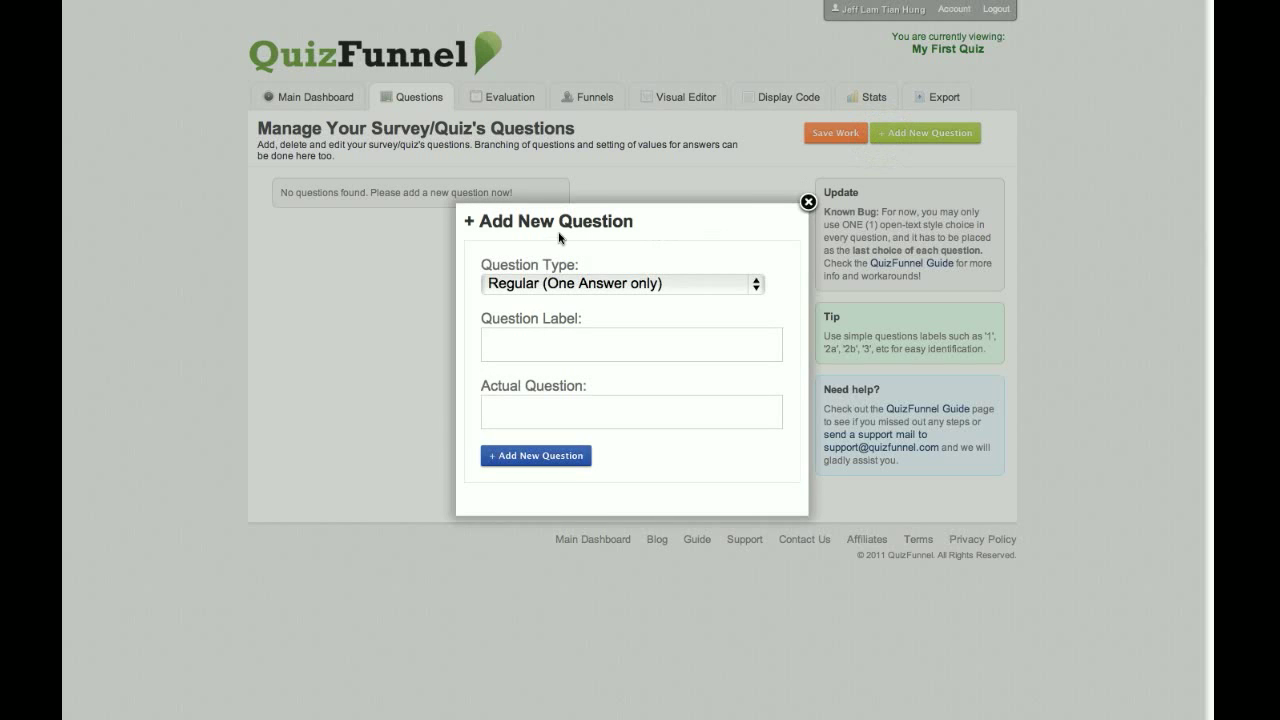
{"action": "left_click", "coordinate": [592, 289]}
{"action": "left_click", "coordinate": [593, 289]}
{"action": "left_click", "coordinate": [597, 344]}
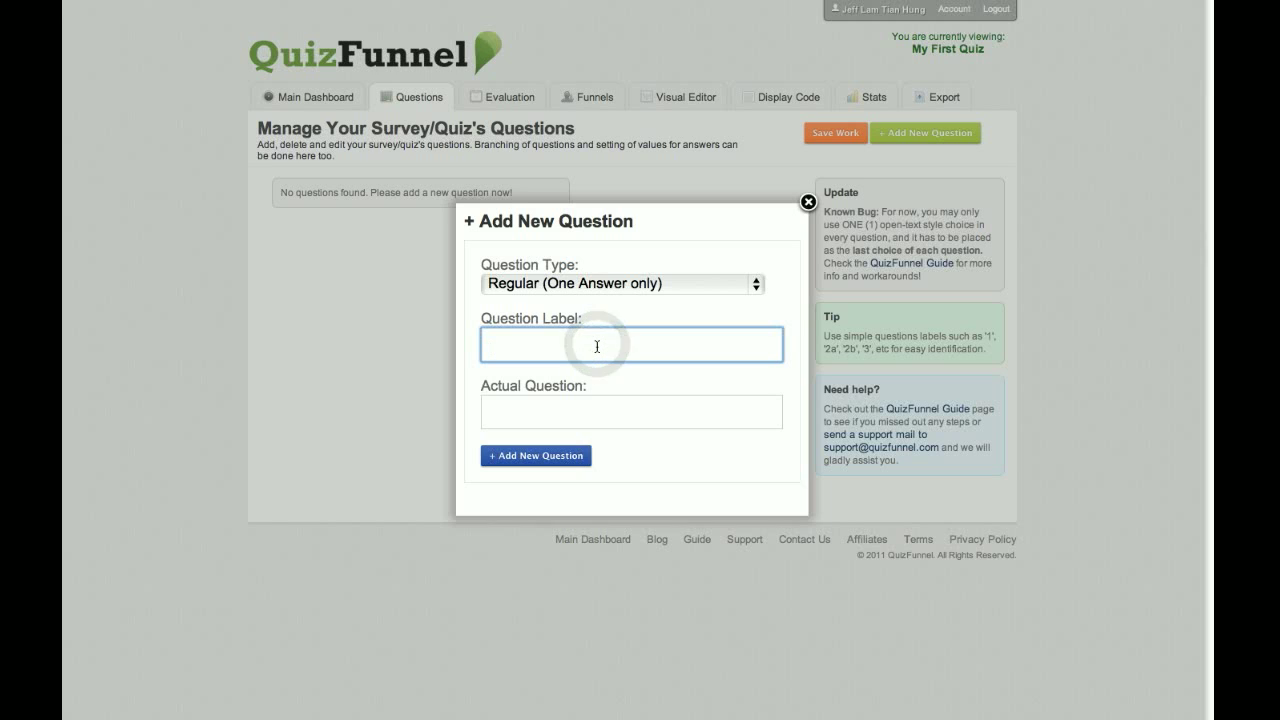
{"action": "type", "text": "1"}
{"action": "left_click", "coordinate": [617, 416]}
{"action": "type", "text": "A"}
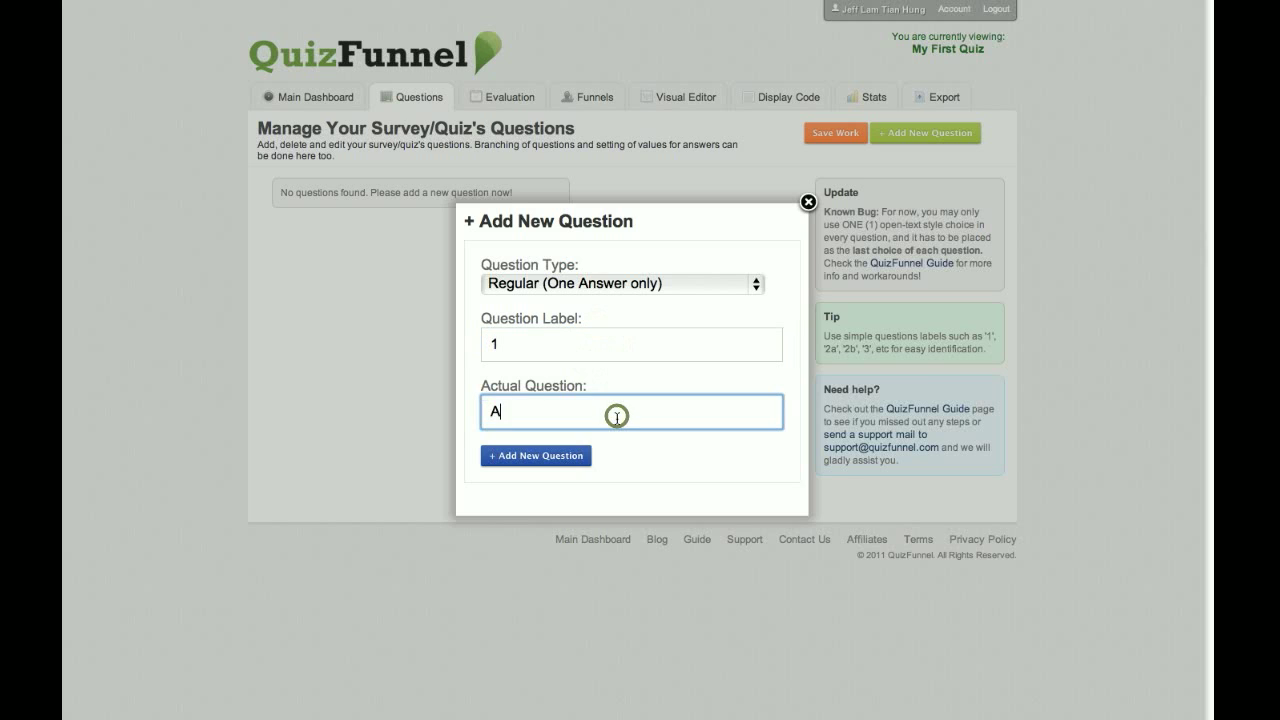
{"action": "type", "text": "re you a male or a female?"}
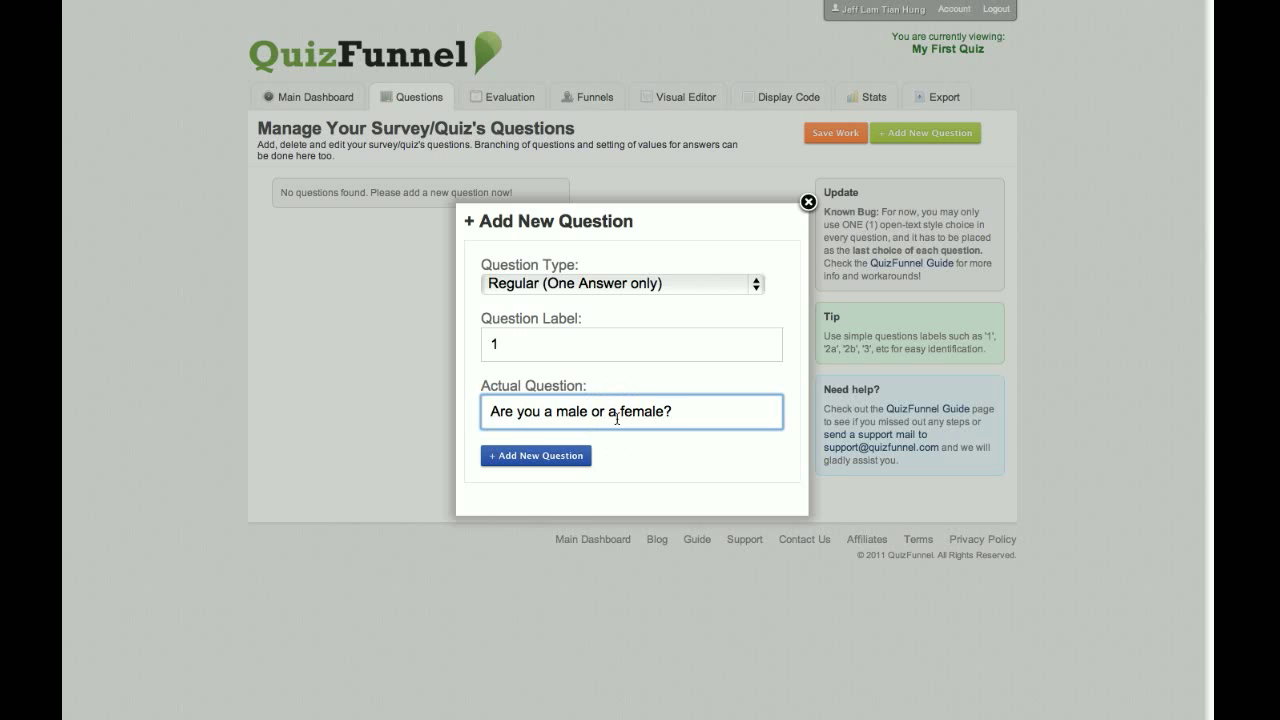
{"action": "left_click", "coordinate": [533, 455]}
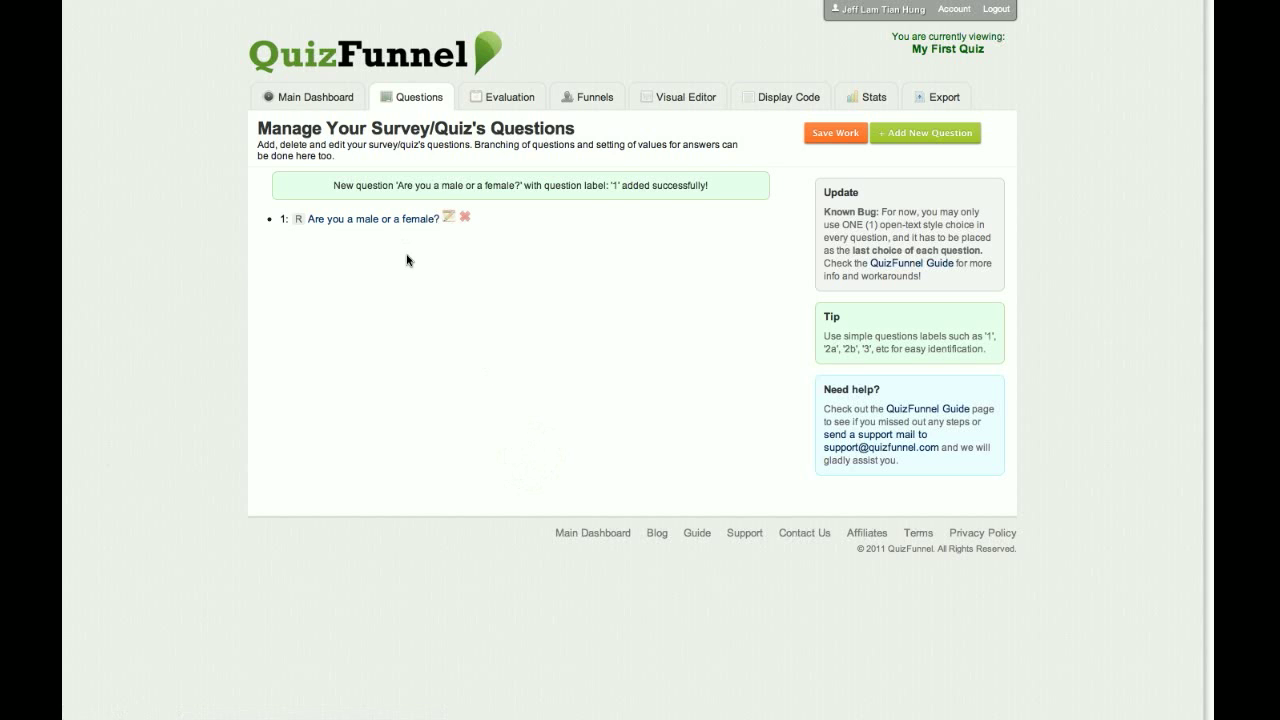
Add the choices "Male" and "Female" to question 1 and save the work
{"action": "left_click", "coordinate": [351, 220]}
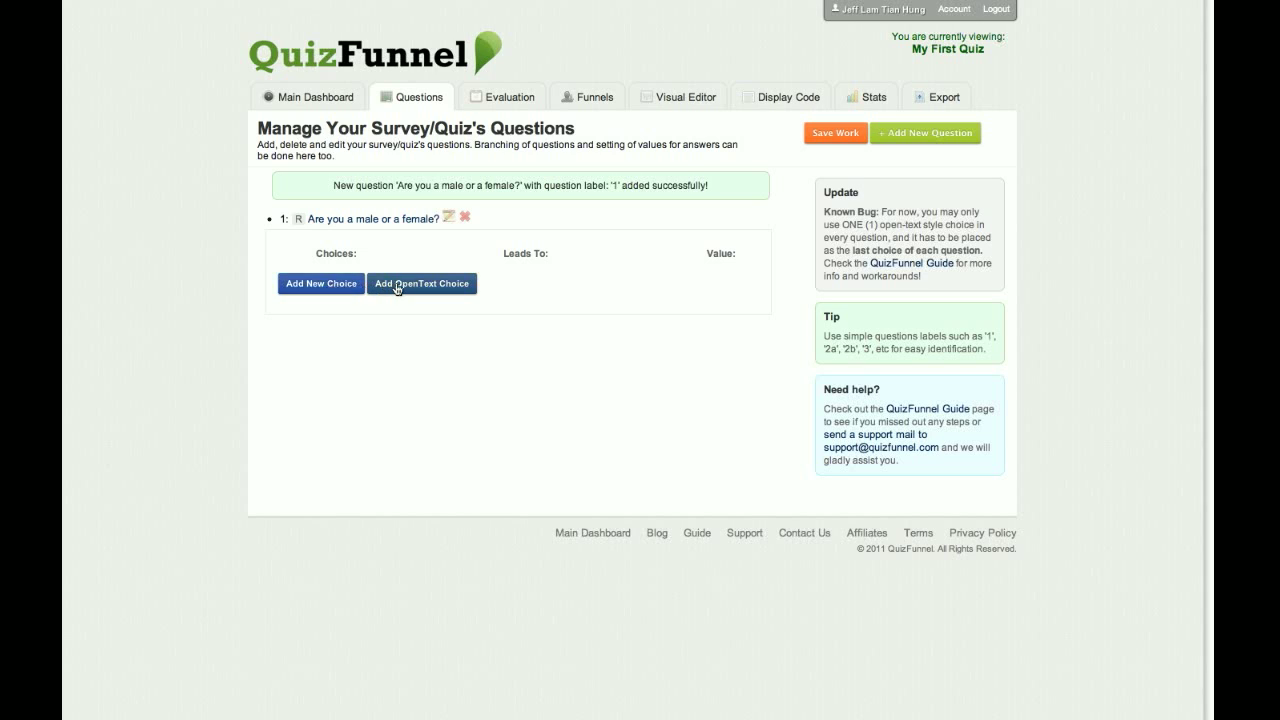
{"action": "left_click", "coordinate": [333, 286]}
{"action": "left_click", "coordinate": [333, 292]}
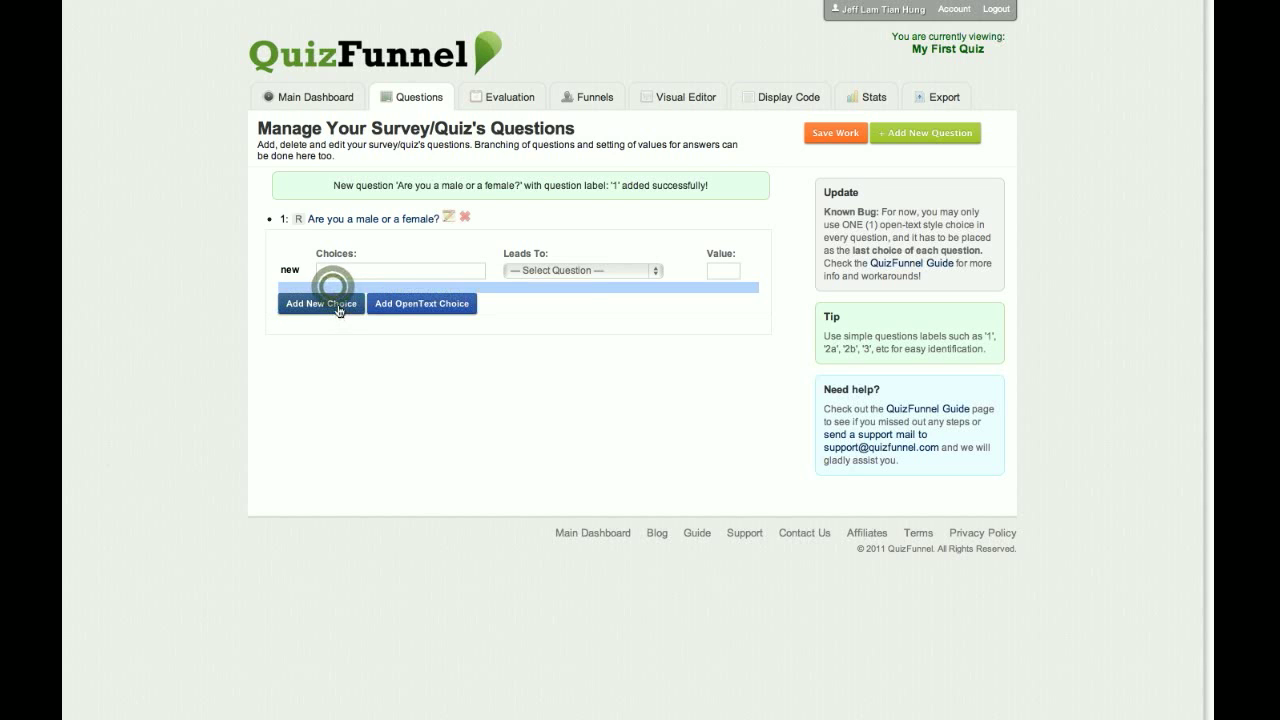
{"action": "left_click", "coordinate": [397, 271]}
{"action": "type", "text": "Male"}
{"action": "left_click", "coordinate": [400, 290]}
{"action": "type", "text": "Female"}
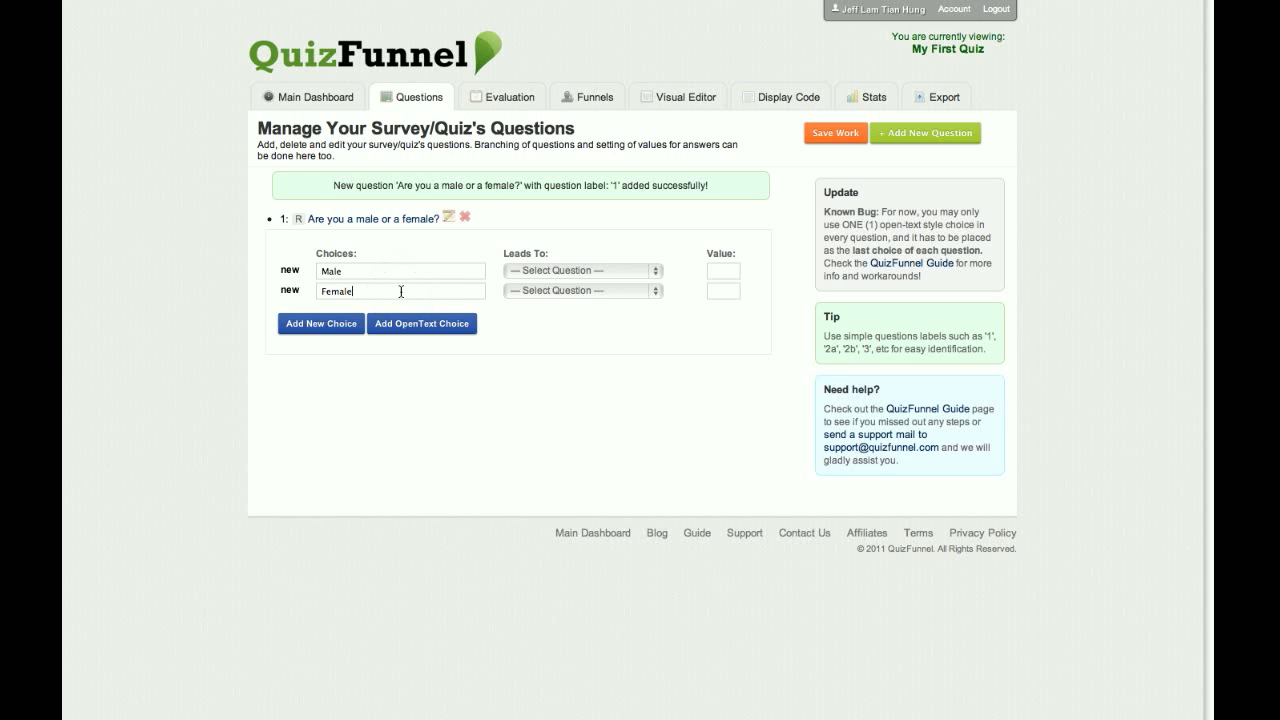
{"action": "left_click", "coordinate": [831, 136]}
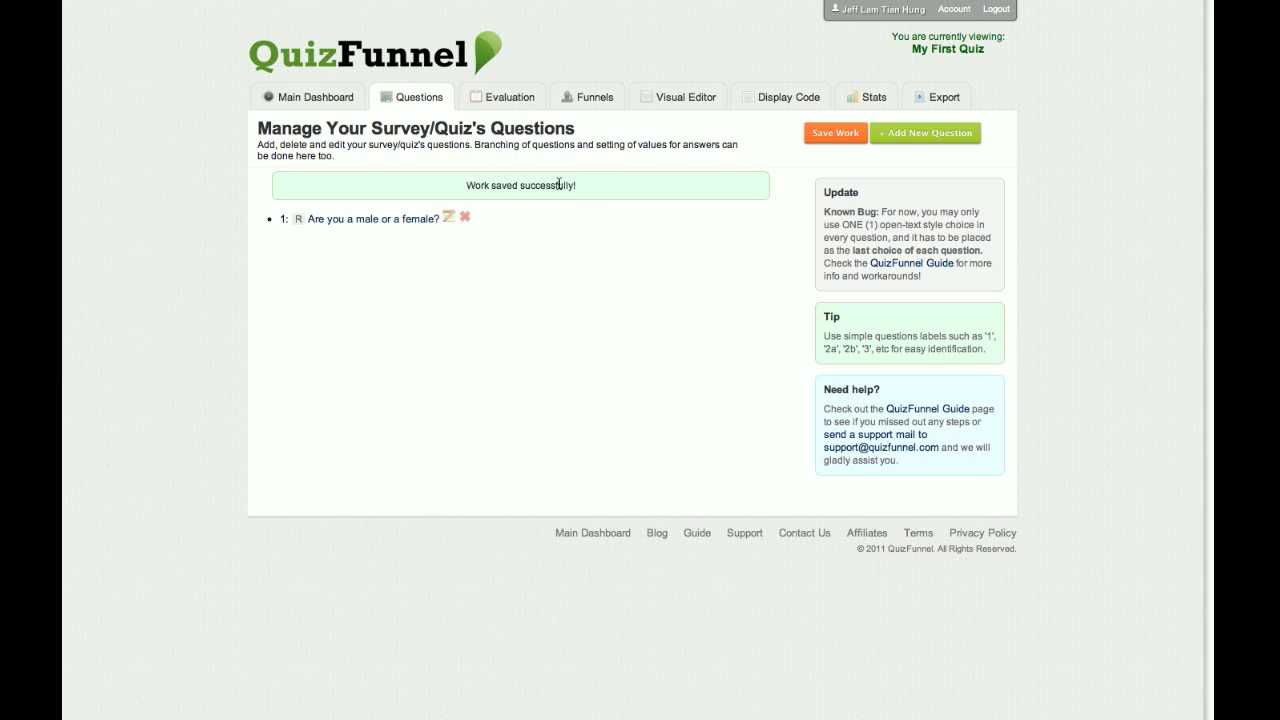
{"action": "left_click", "coordinate": [591, 189]}
Add a Regular question labelled 2a: "Are you interested in spending $20 to find out how you can attract more ladies?"
{"action": "left_click", "coordinate": [929, 134]}
{"action": "left_click", "coordinate": [581, 339]}
{"action": "type", "text": "2a"}
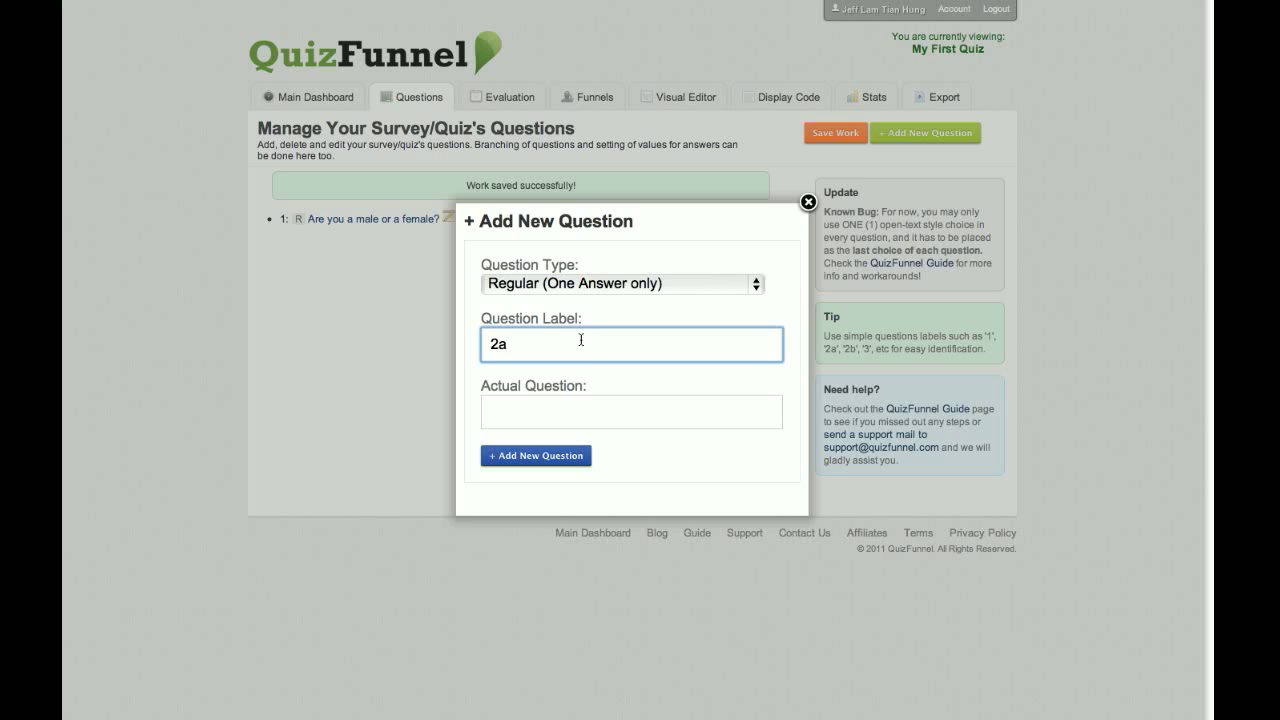
{"action": "left_click", "coordinate": [590, 410]}
{"action": "type", "text": "Are you "}
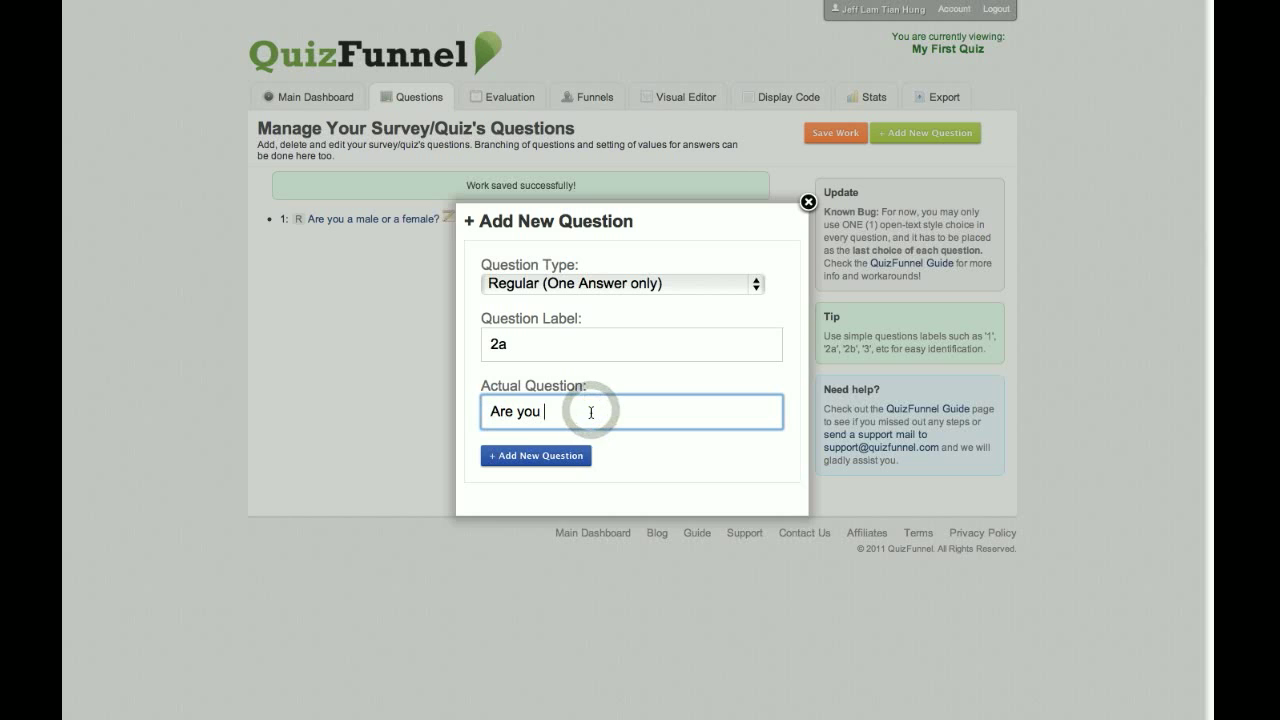
{"action": "type", "text": "interested in"}
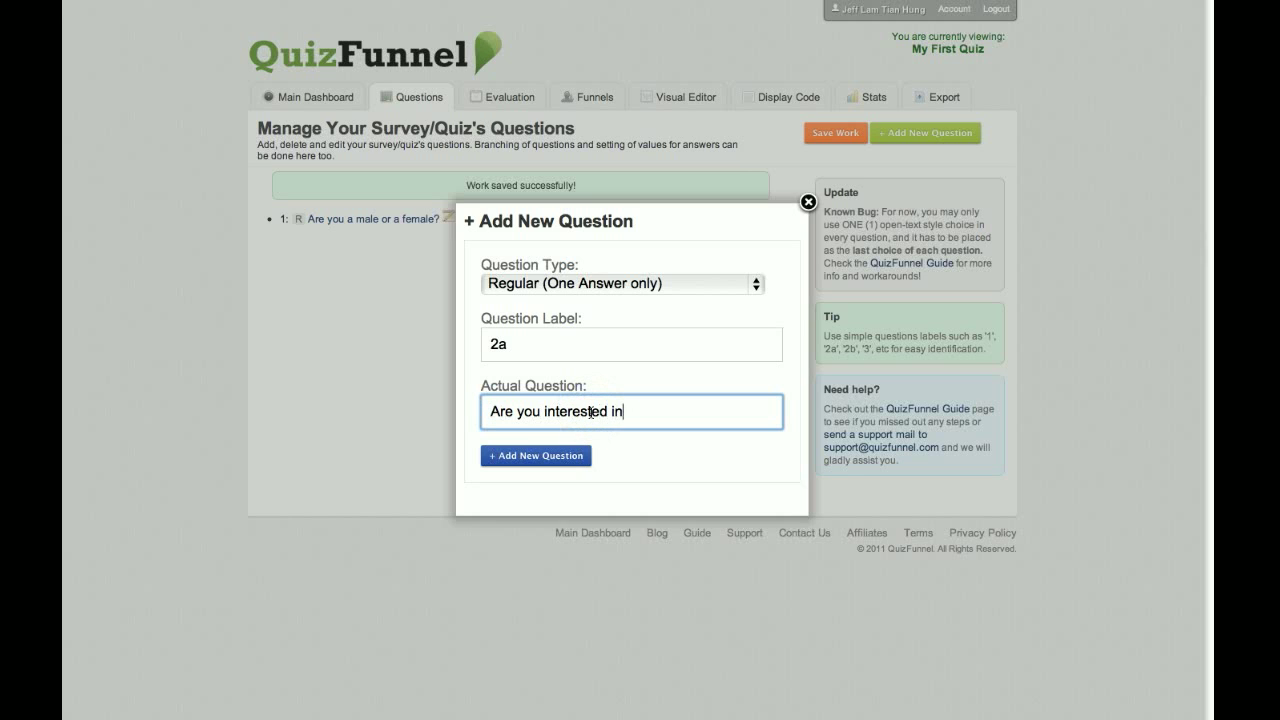
{"action": "type", "text": " spending $20 t"}
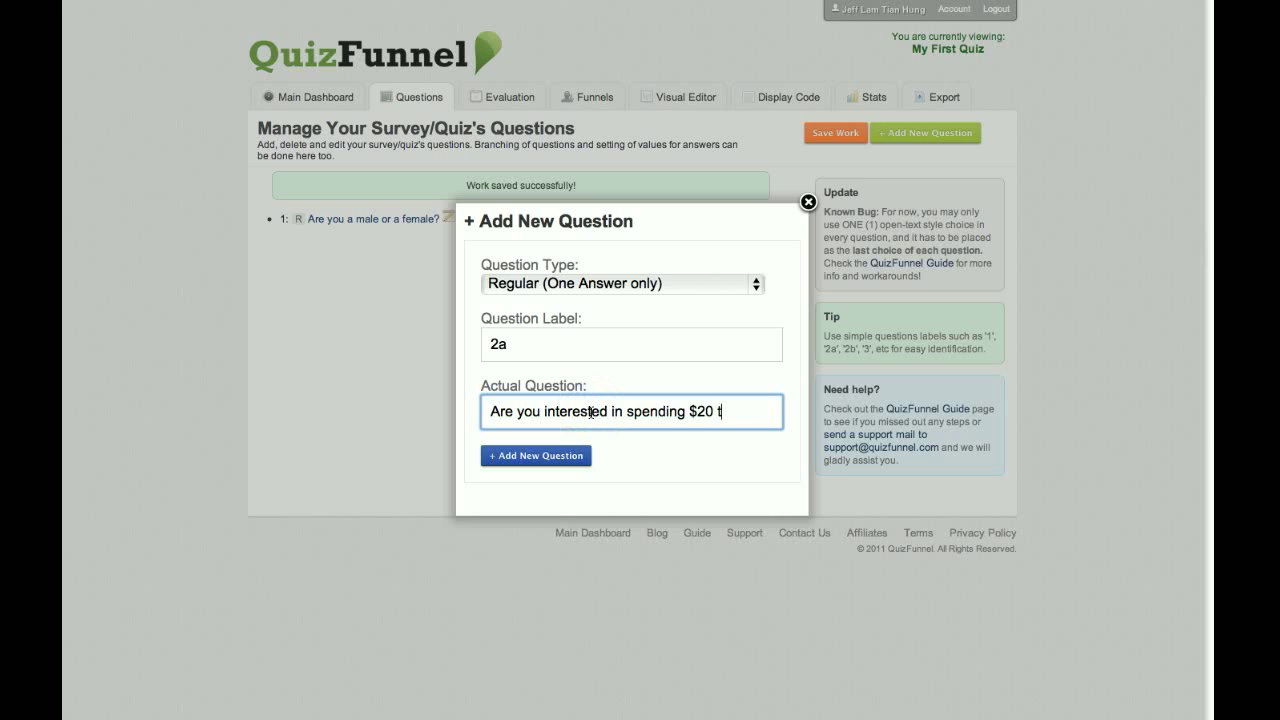
{"action": "type", "text": "o find out how you c"}
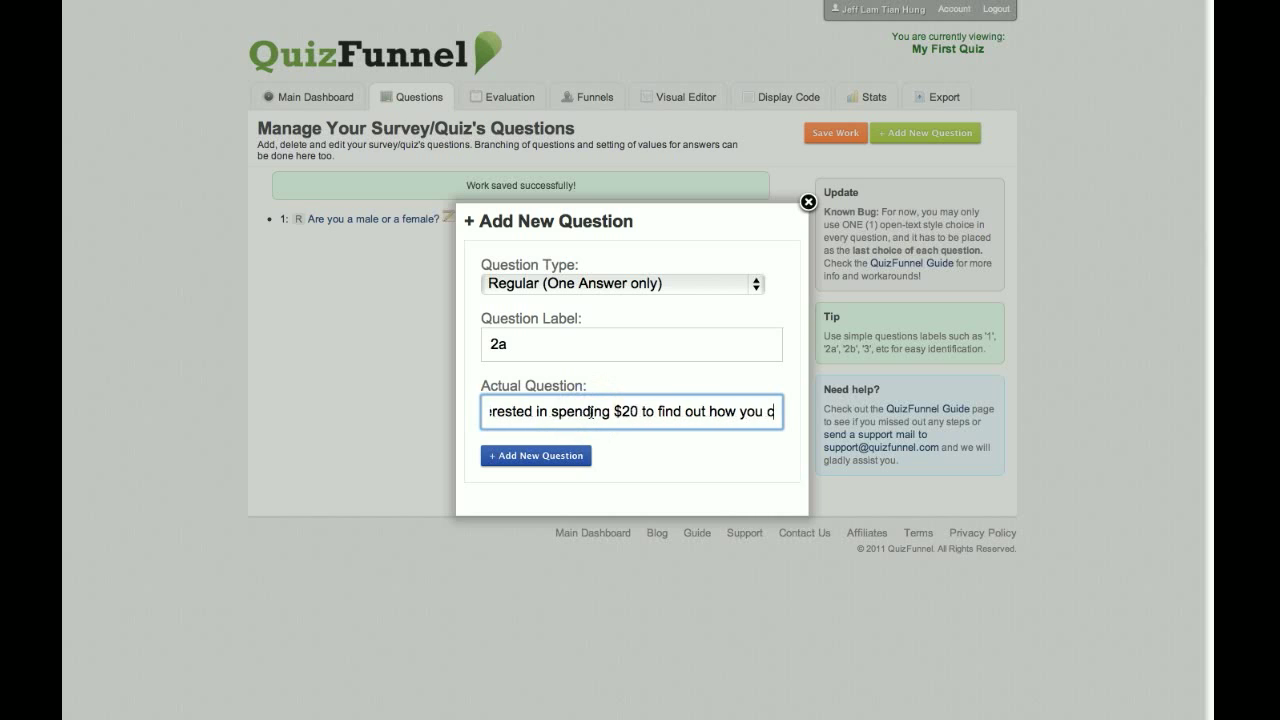
{"action": "type", "text": "an attract more ladies?"}
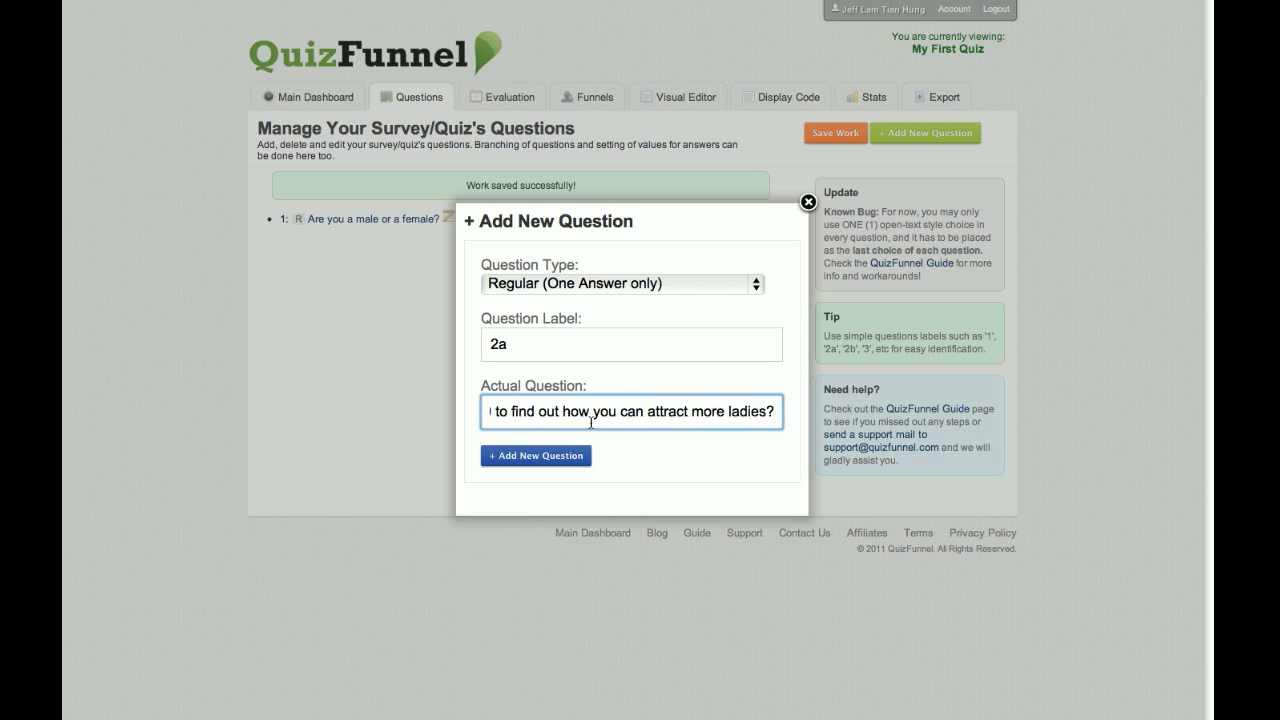
{"action": "left_click", "coordinate": [556, 462]}
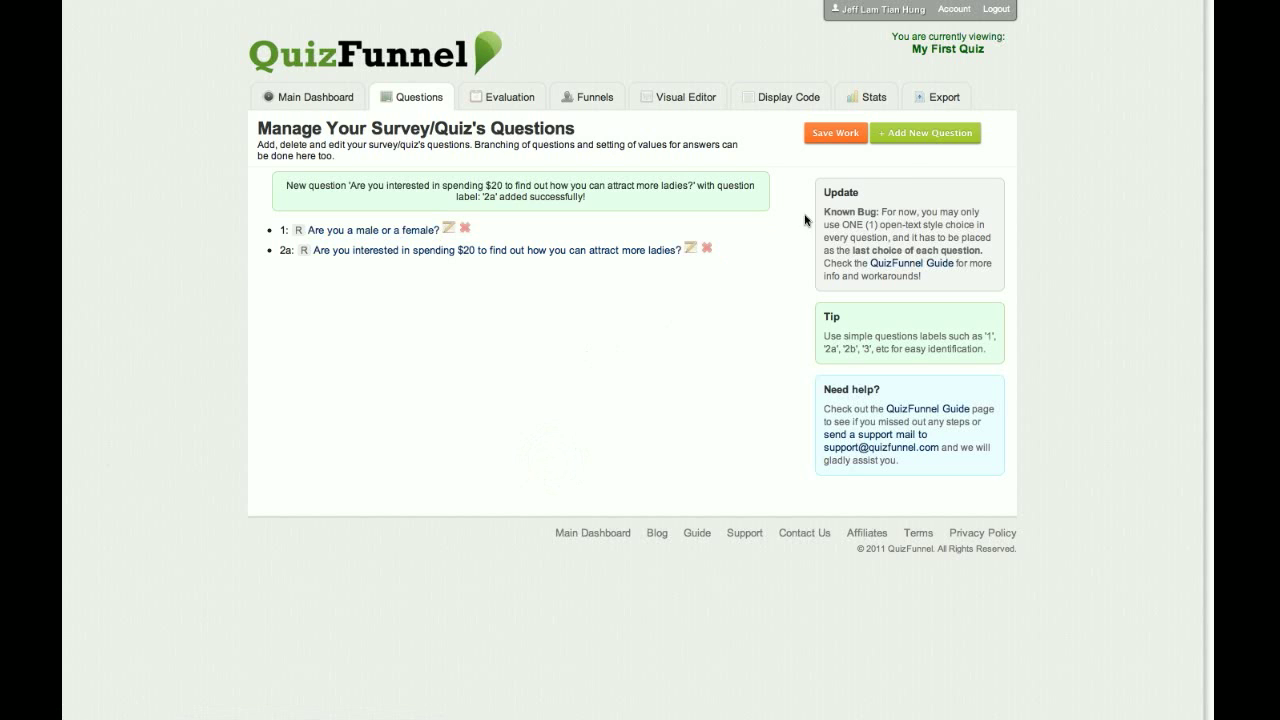
Add a Regular question labelled 2b: "Are you interested in spending $20 to find out how to attract more guys?"
{"action": "left_click", "coordinate": [910, 140]}
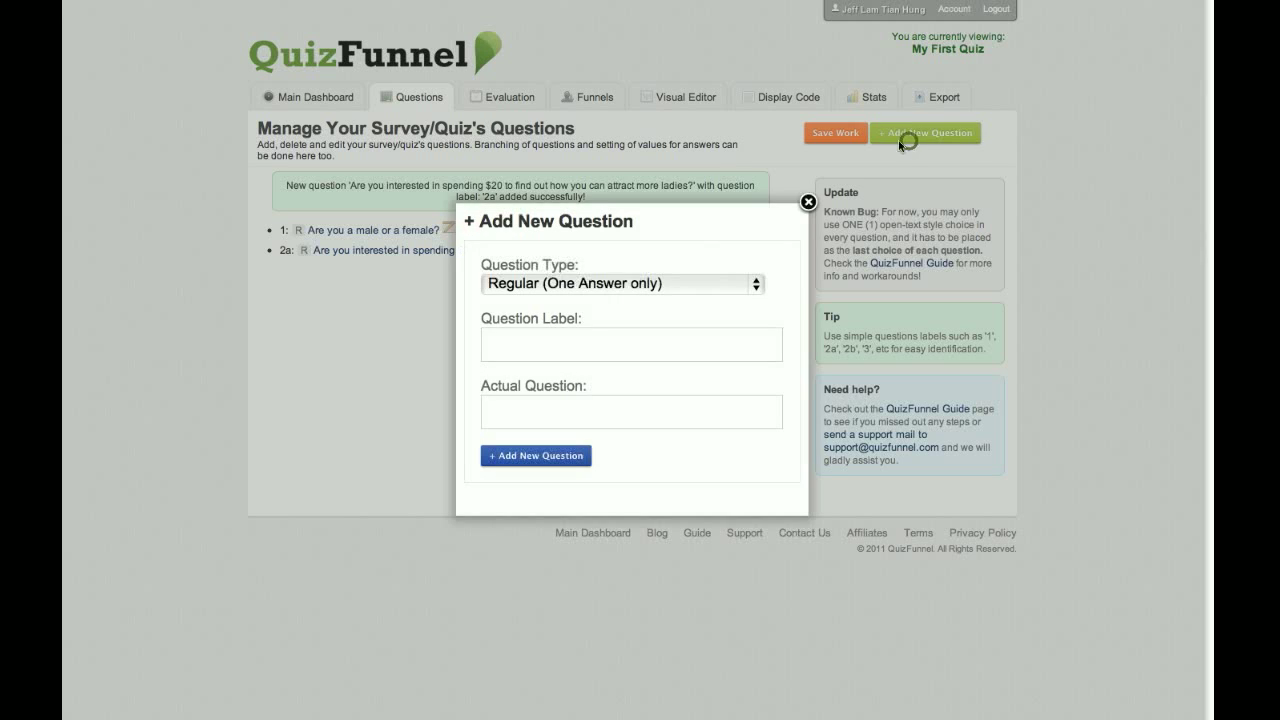
{"action": "left_click", "coordinate": [563, 346]}
{"action": "type", "text": "2b"}
{"action": "left_click", "coordinate": [576, 414]}
{"action": "type", "text": "Are you inte"}
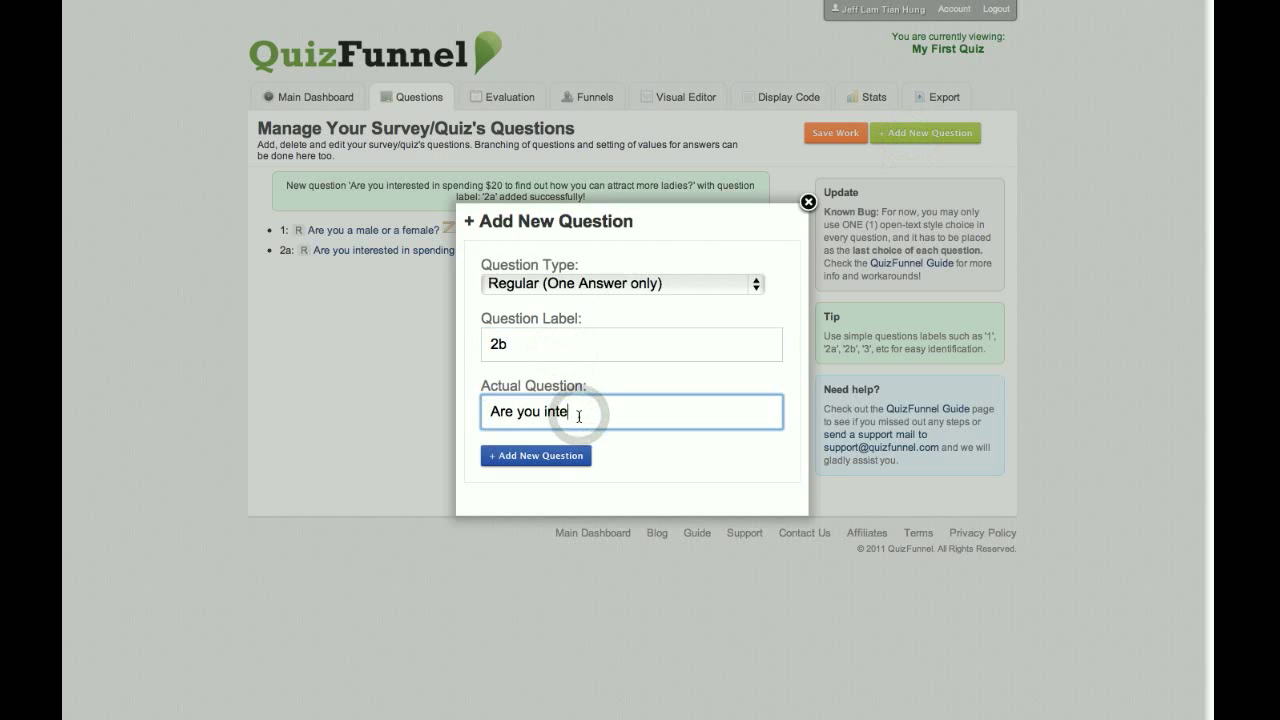
{"action": "type", "text": "rested in spendin"}
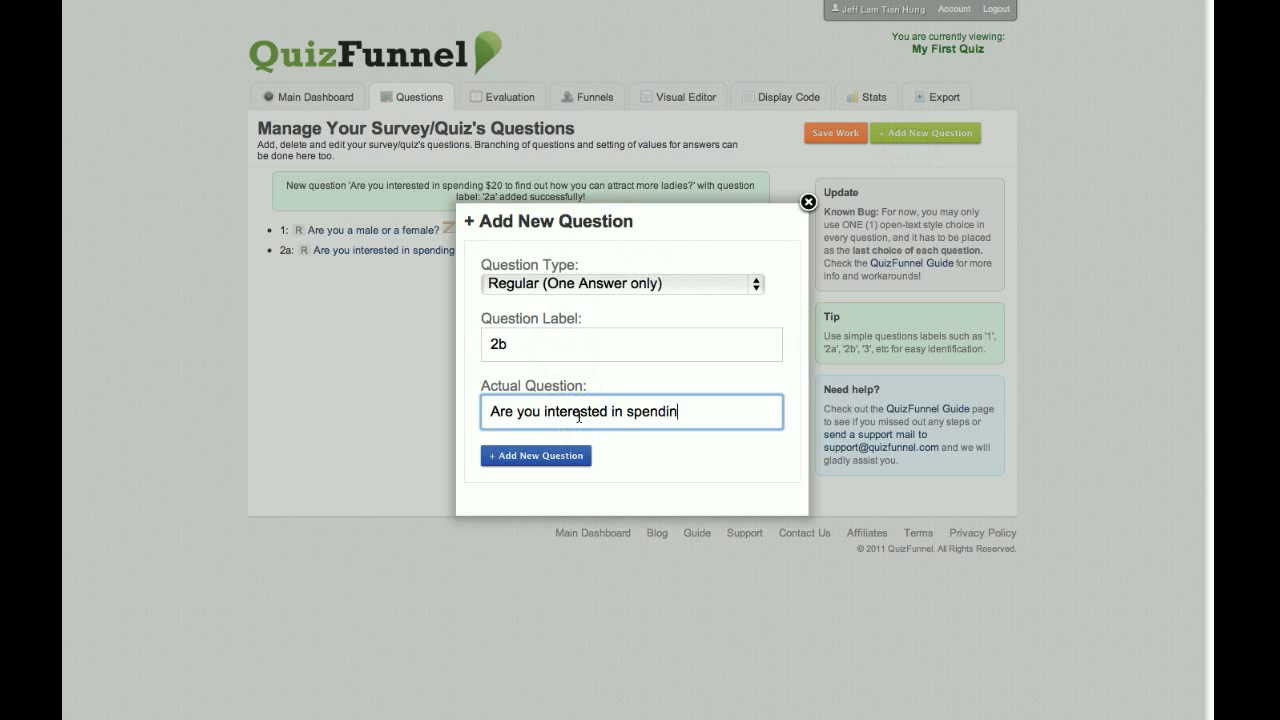
{"action": "type", "text": "g $20 to find out how to ata"}
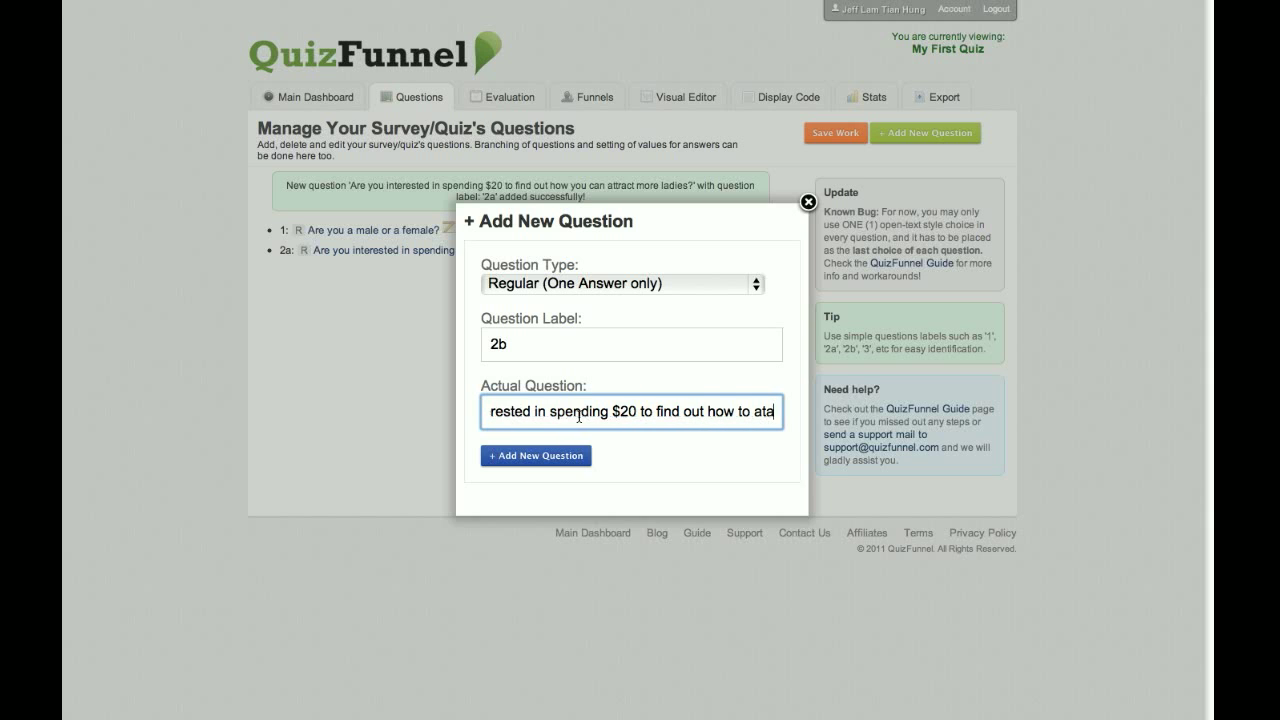
{"action": "key", "text": "BackSpace"}
{"action": "type", "text": "tract more "}
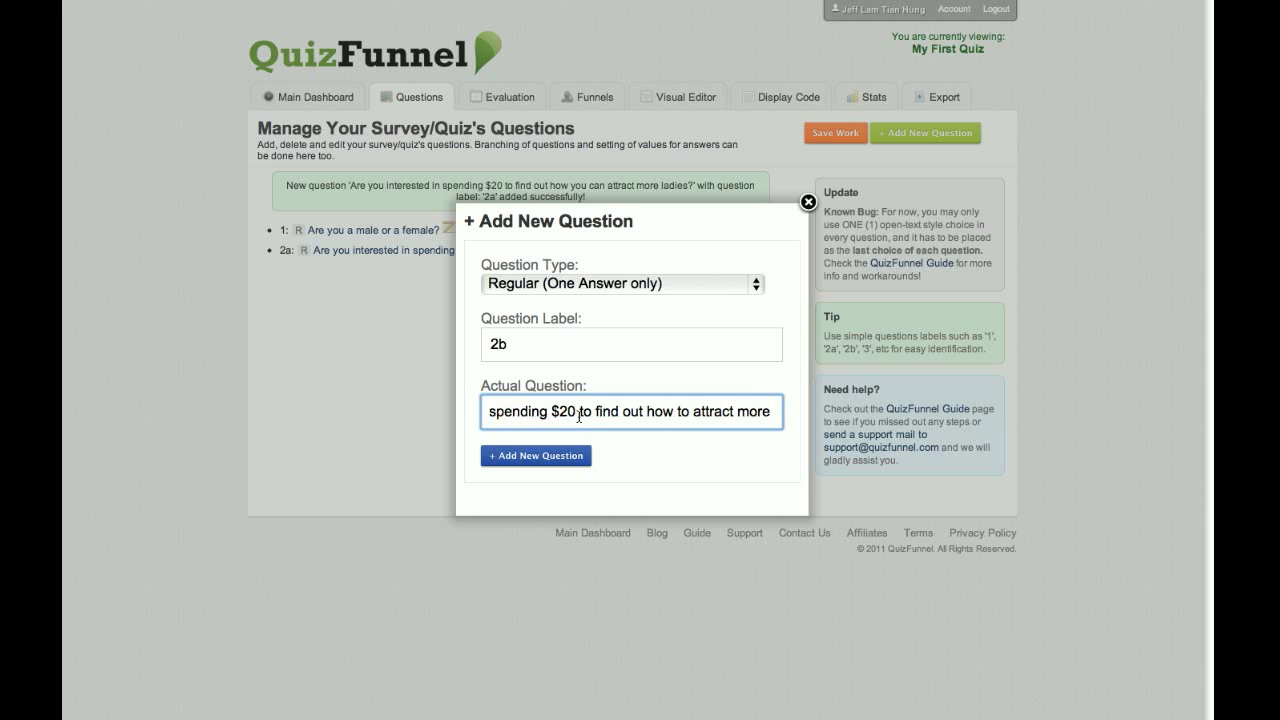
{"action": "type", "text": "guys?"}
{"action": "left_click", "coordinate": [541, 460]}
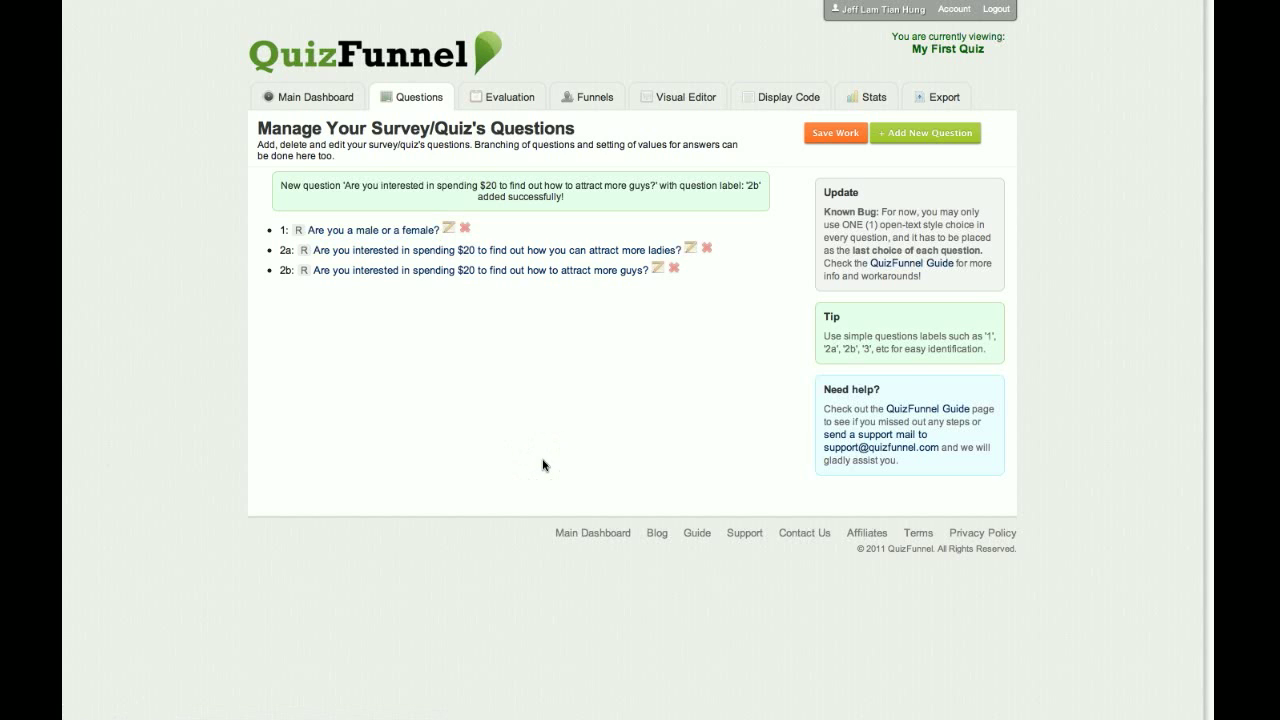
Expand questions 2a and 2b and add two blank regular choices to each
{"action": "left_click", "coordinate": [501, 256]}
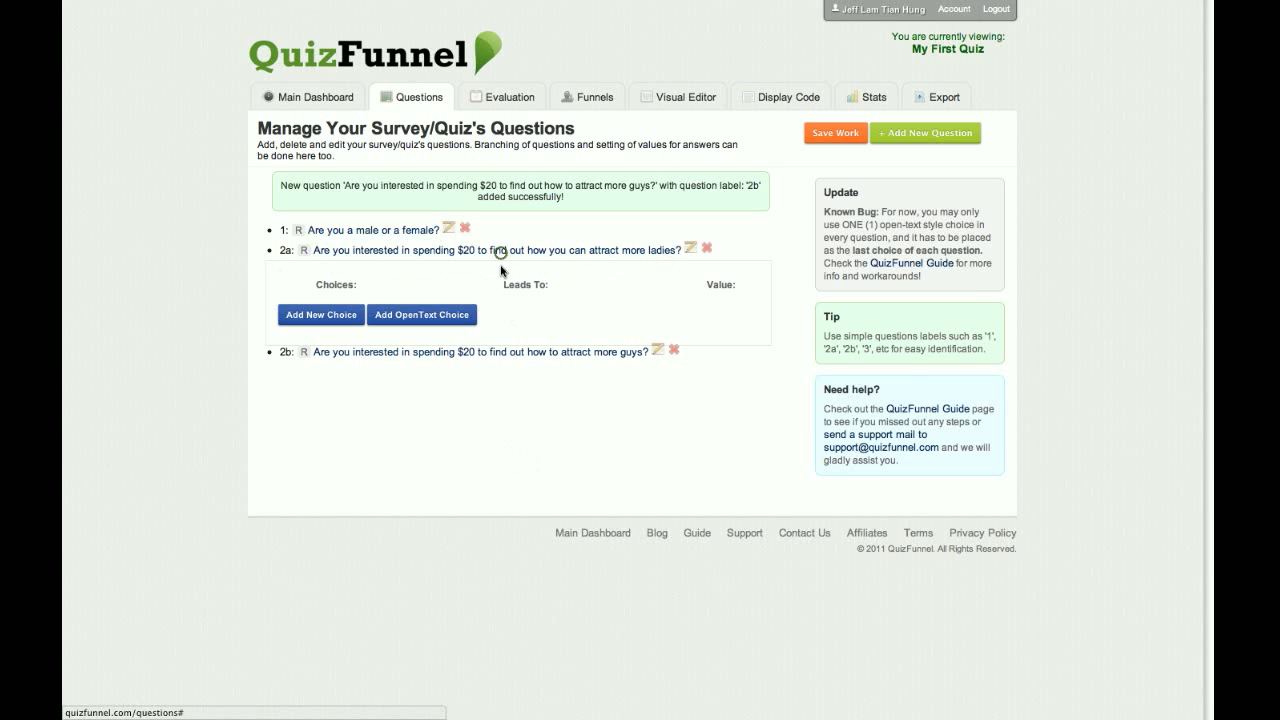
{"action": "left_click", "coordinate": [508, 351]}
{"action": "left_click", "coordinate": [331, 313]}
{"action": "left_click", "coordinate": [330, 330]}
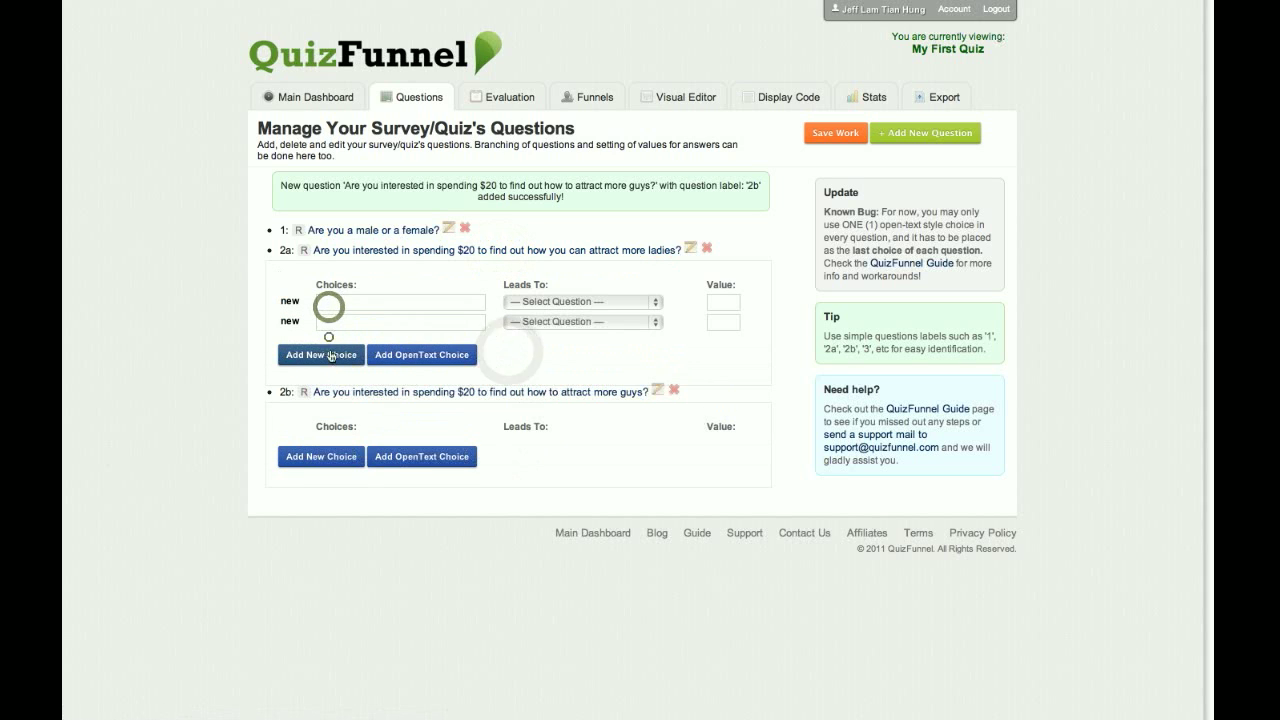
{"action": "left_click", "coordinate": [337, 455]}
Fill in the choices "Yes" and "No" for both questions 2a and 2b and save the work
{"action": "left_click", "coordinate": [389, 300]}
{"action": "type", "text": "Yes"}
{"action": "left_click", "coordinate": [401, 321]}
{"action": "type", "text": "No"}
{"action": "left_click", "coordinate": [419, 440]}
{"action": "type", "text": "Yes"}
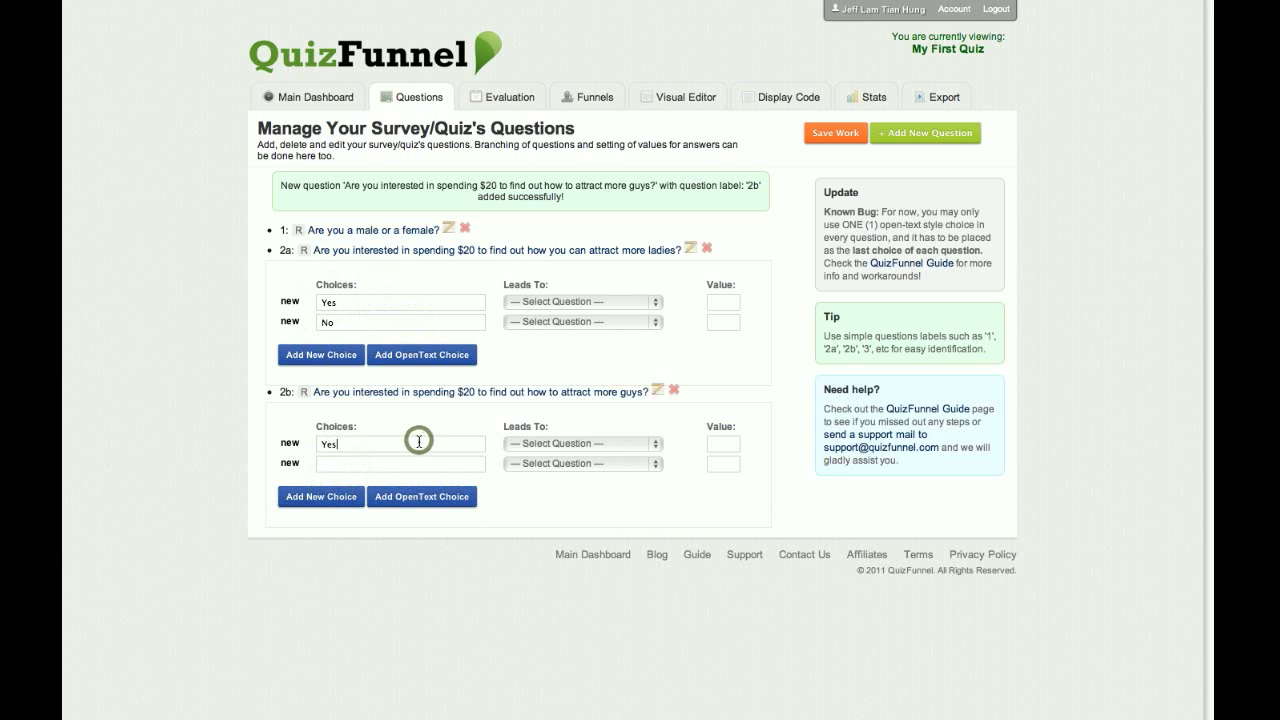
{"action": "key", "text": "Tab"}
{"action": "left_click", "coordinate": [326, 463]}
{"action": "type", "text": "No"}
{"action": "left_click", "coordinate": [824, 132]}
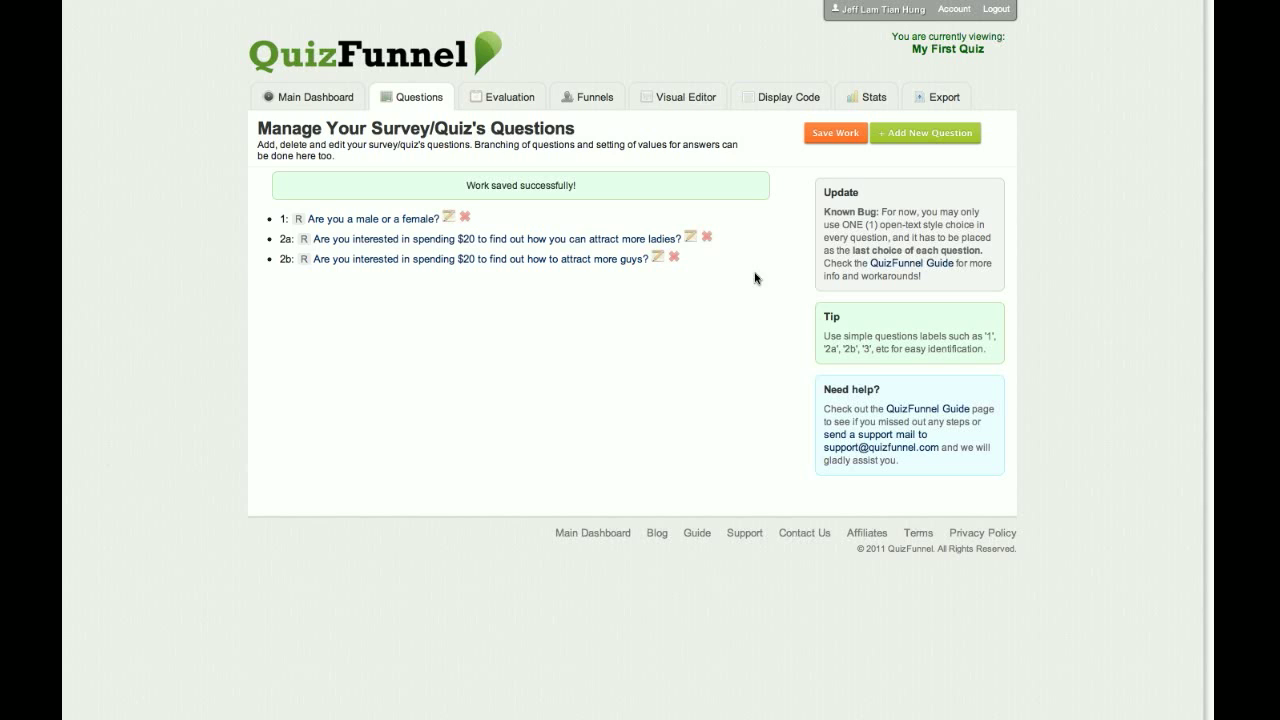
Branch question 1 so that Male leads to 2a and Female leads to 2b, and save the work
{"action": "left_click", "coordinate": [399, 218]}
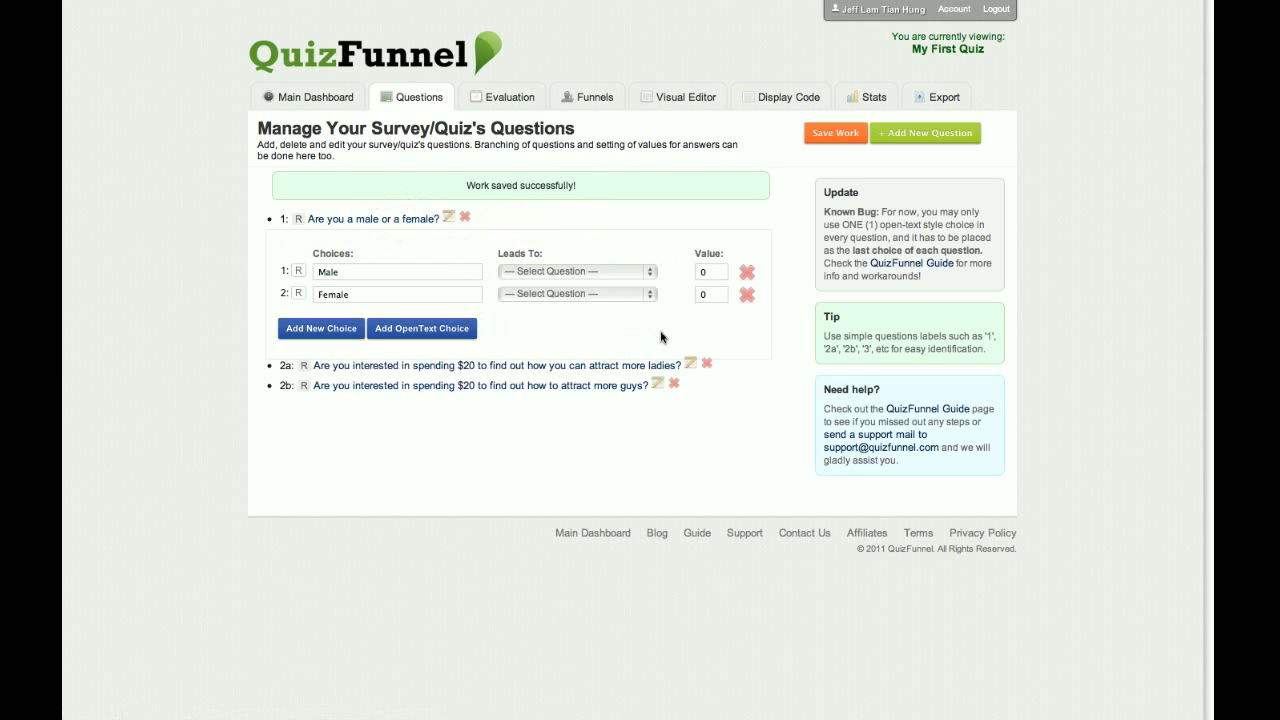
{"action": "left_click", "coordinate": [601, 272]}
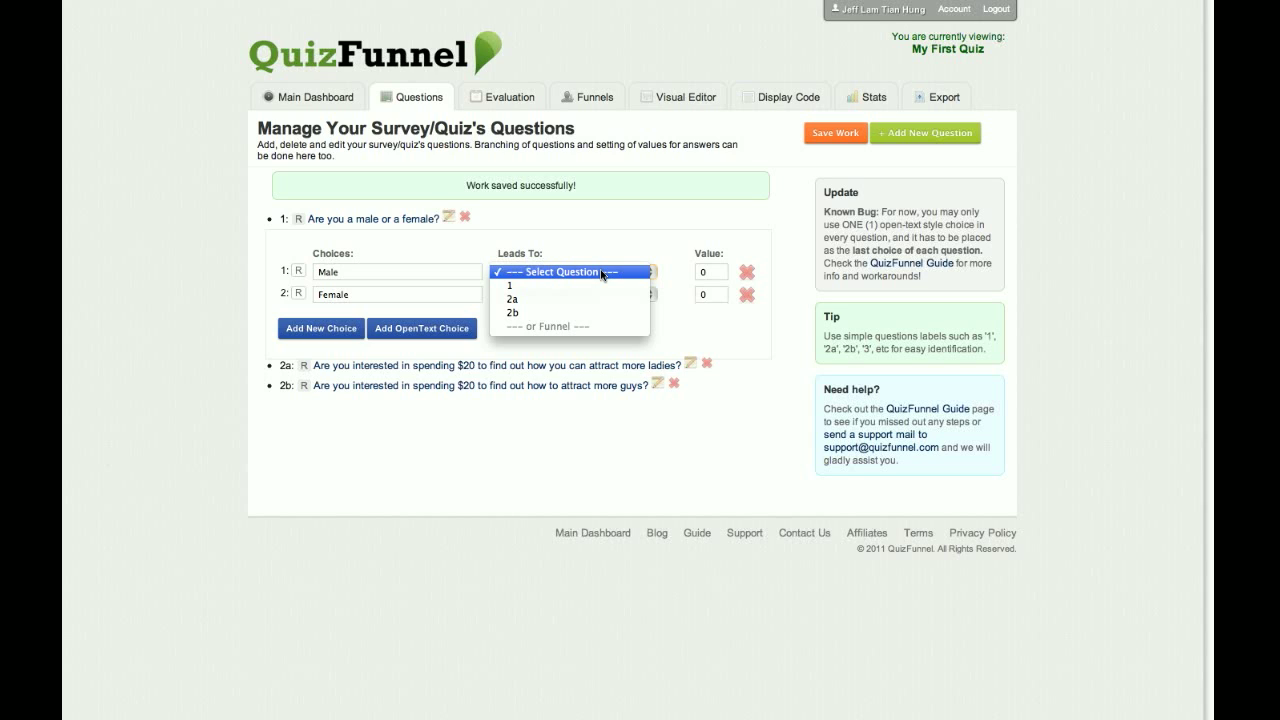
{"action": "left_click", "coordinate": [602, 300]}
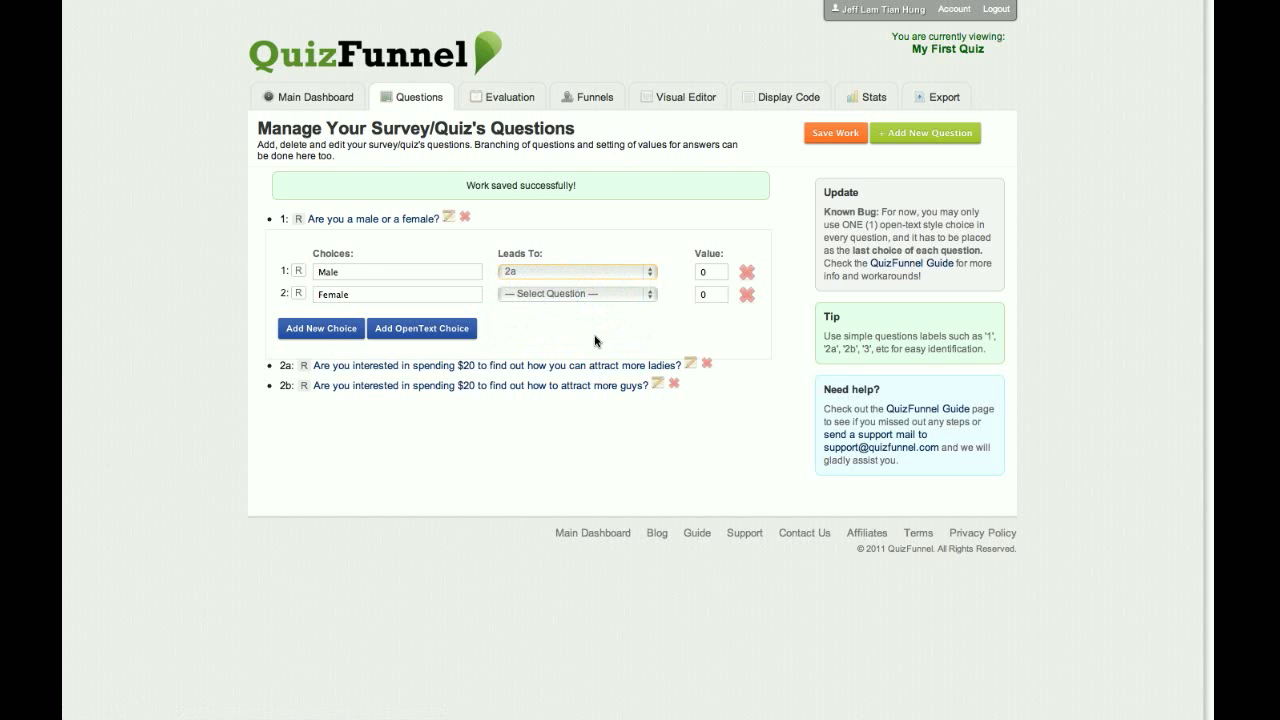
{"action": "left_click", "coordinate": [579, 295]}
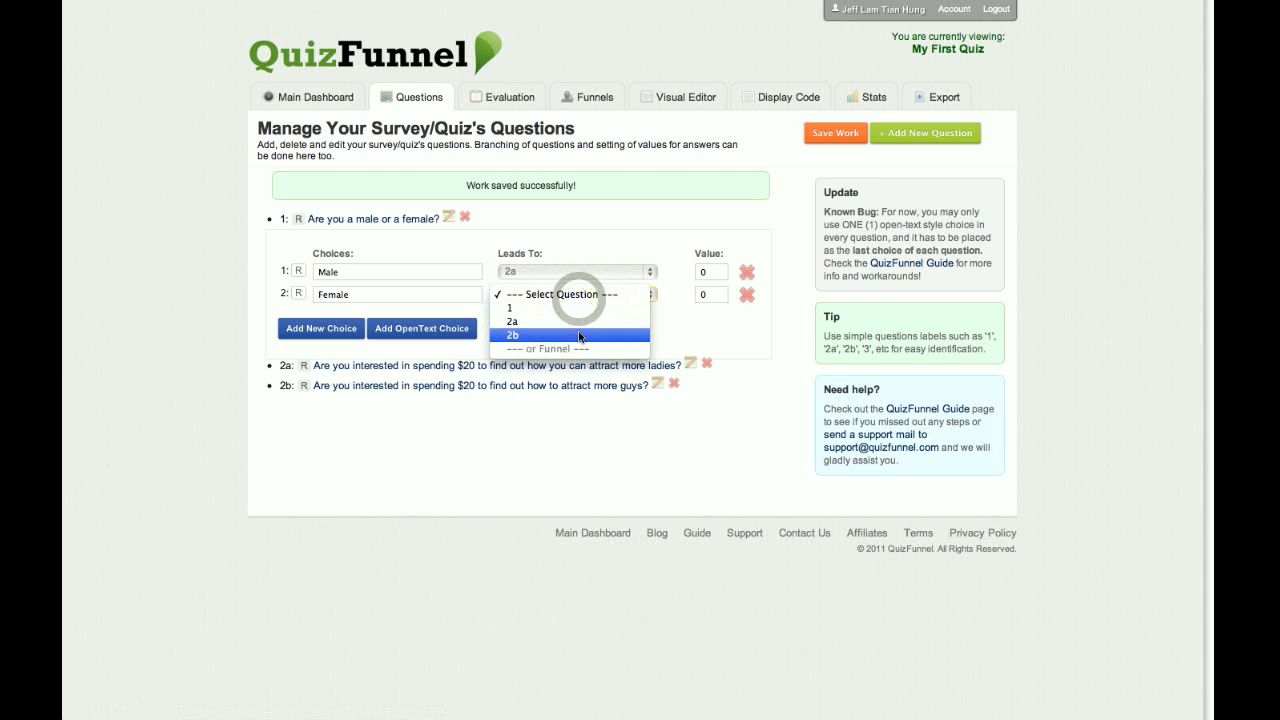
{"action": "left_click", "coordinate": [579, 335]}
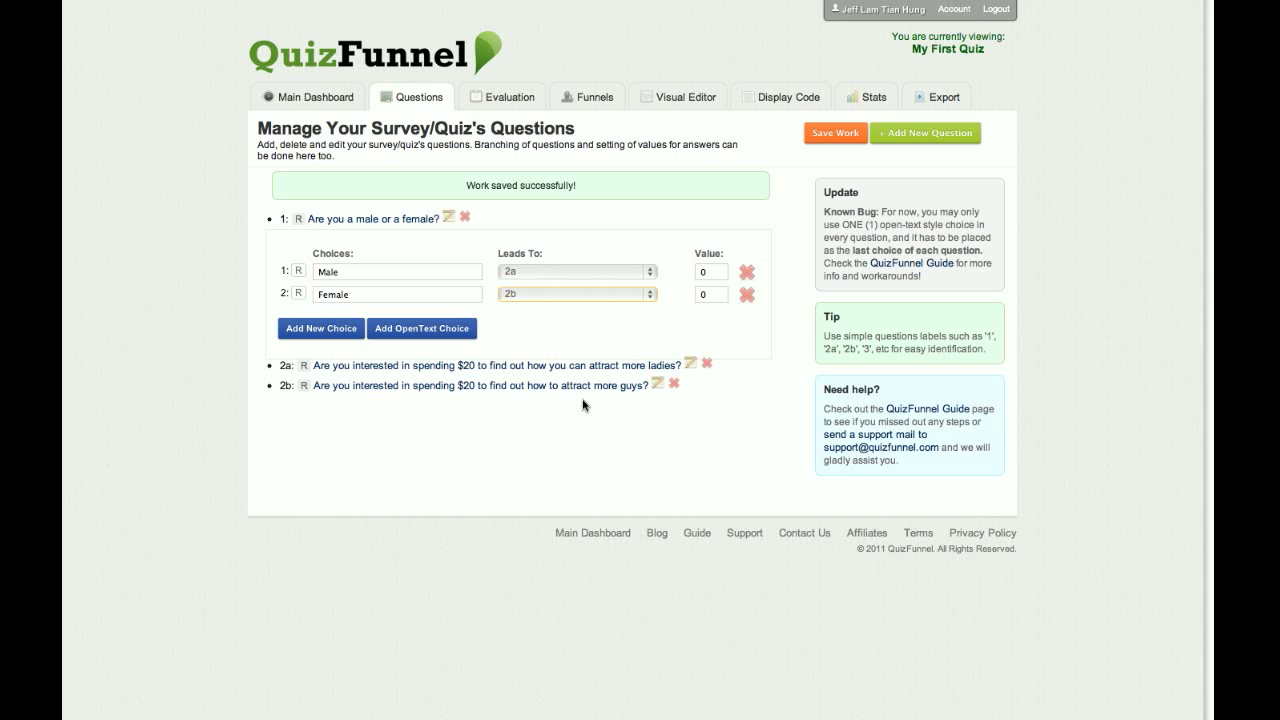
{"action": "left_click", "coordinate": [826, 132]}
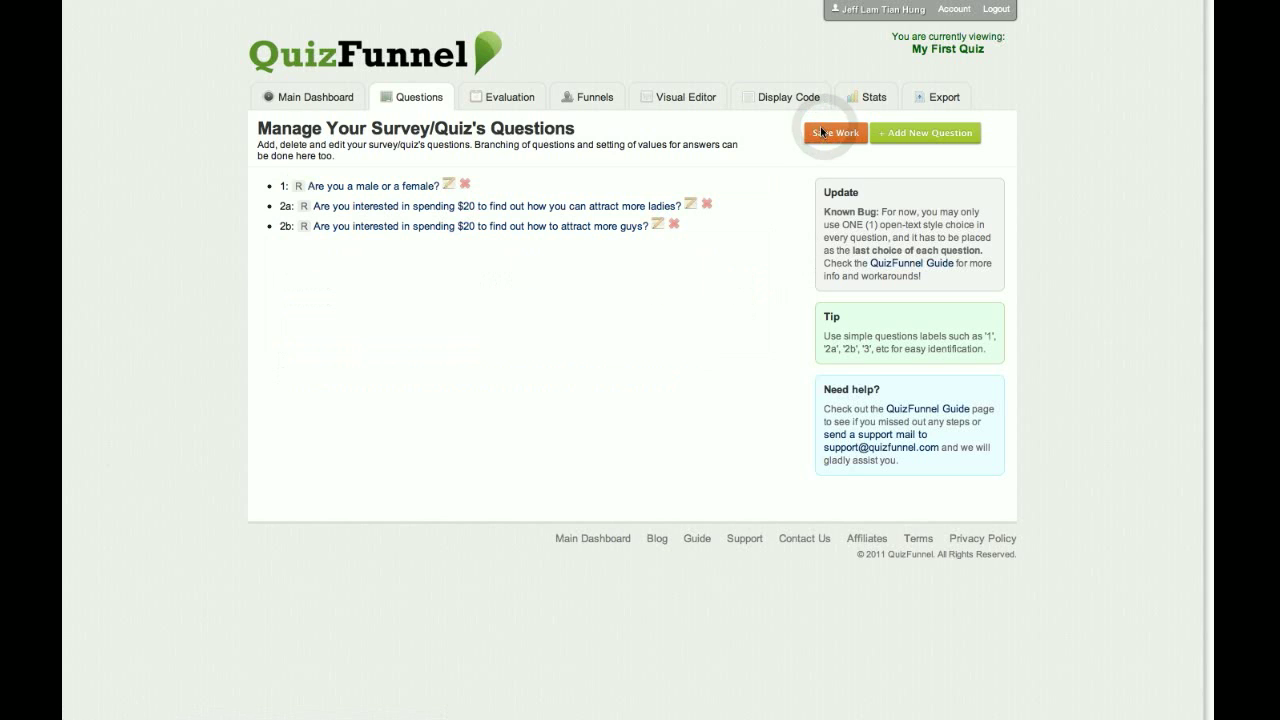
View the evaluation fields for the Male and Female choices of question 1
{"action": "left_click", "coordinate": [516, 107]}
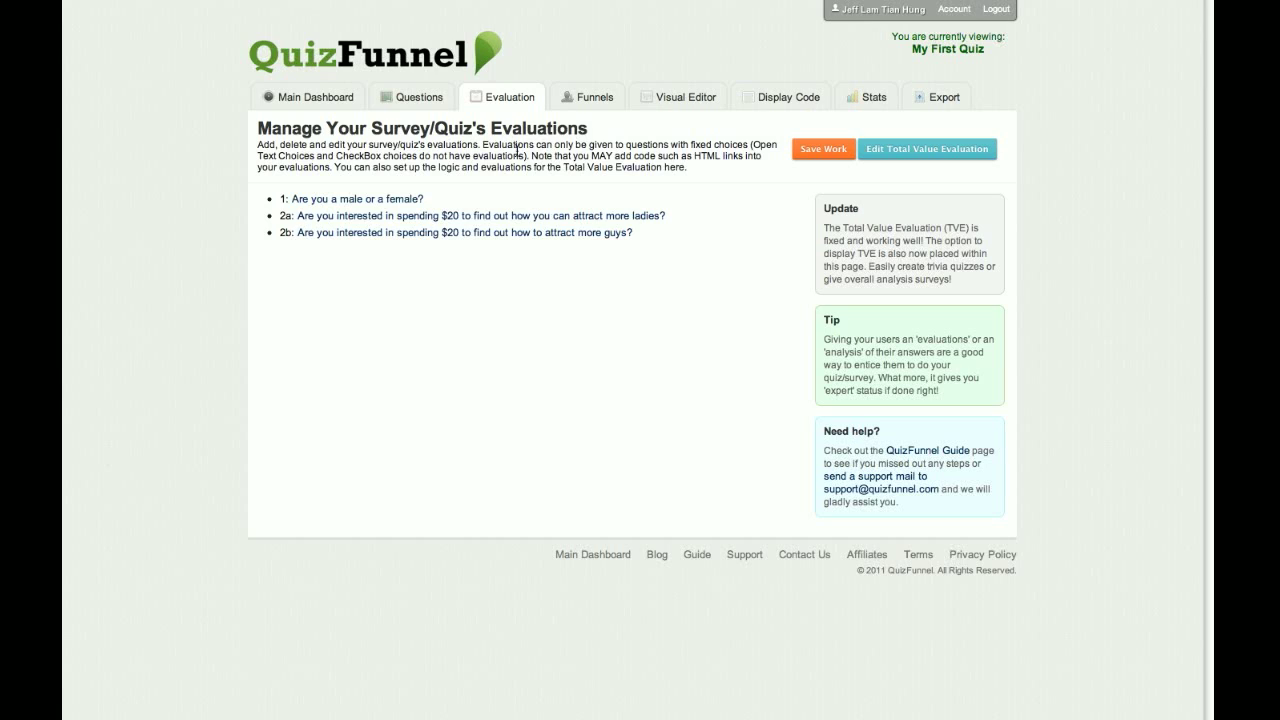
{"action": "left_click", "coordinate": [390, 205]}
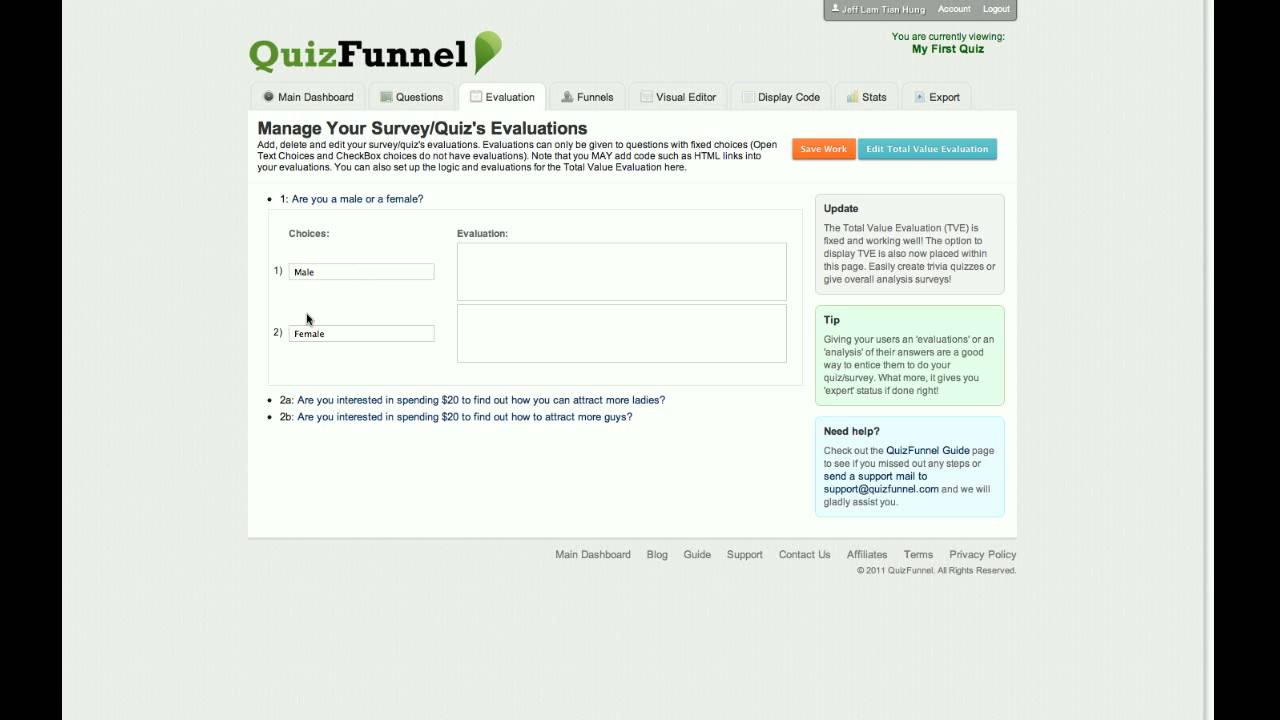
Add a new funnel named "Male spend $20" to the quiz
{"action": "left_click", "coordinate": [585, 103]}
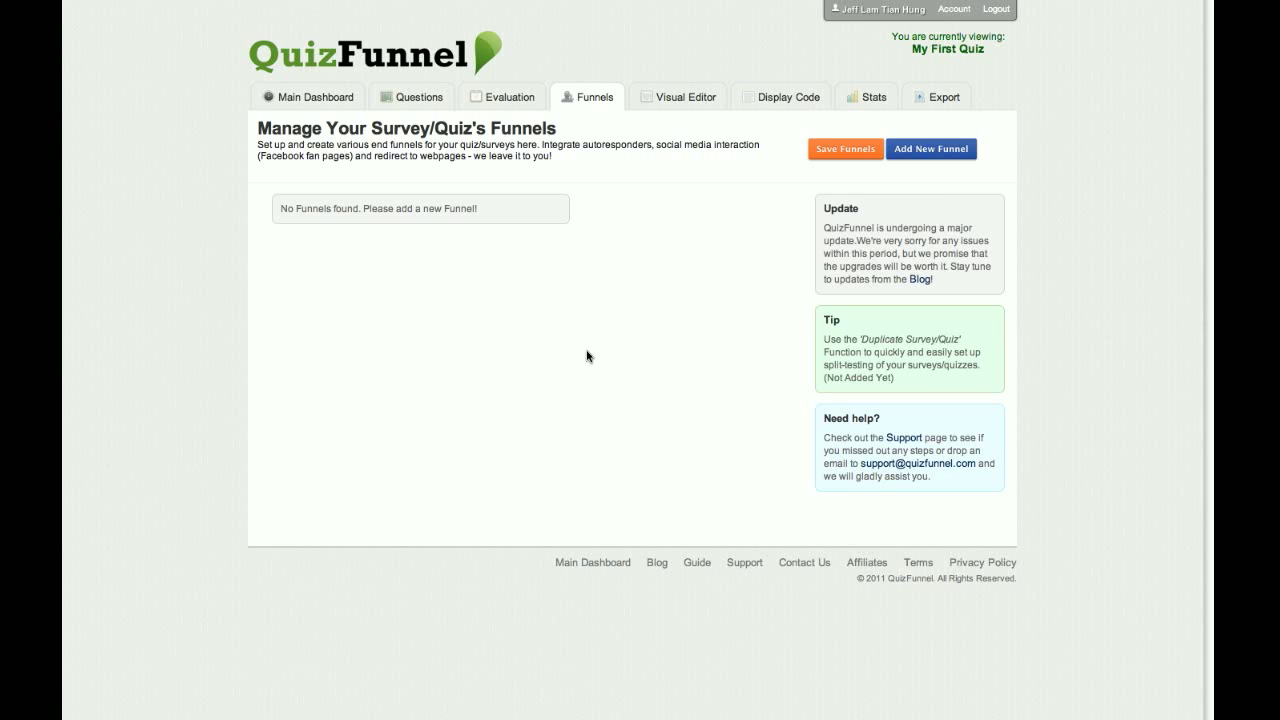
{"action": "left_click", "coordinate": [936, 150]}
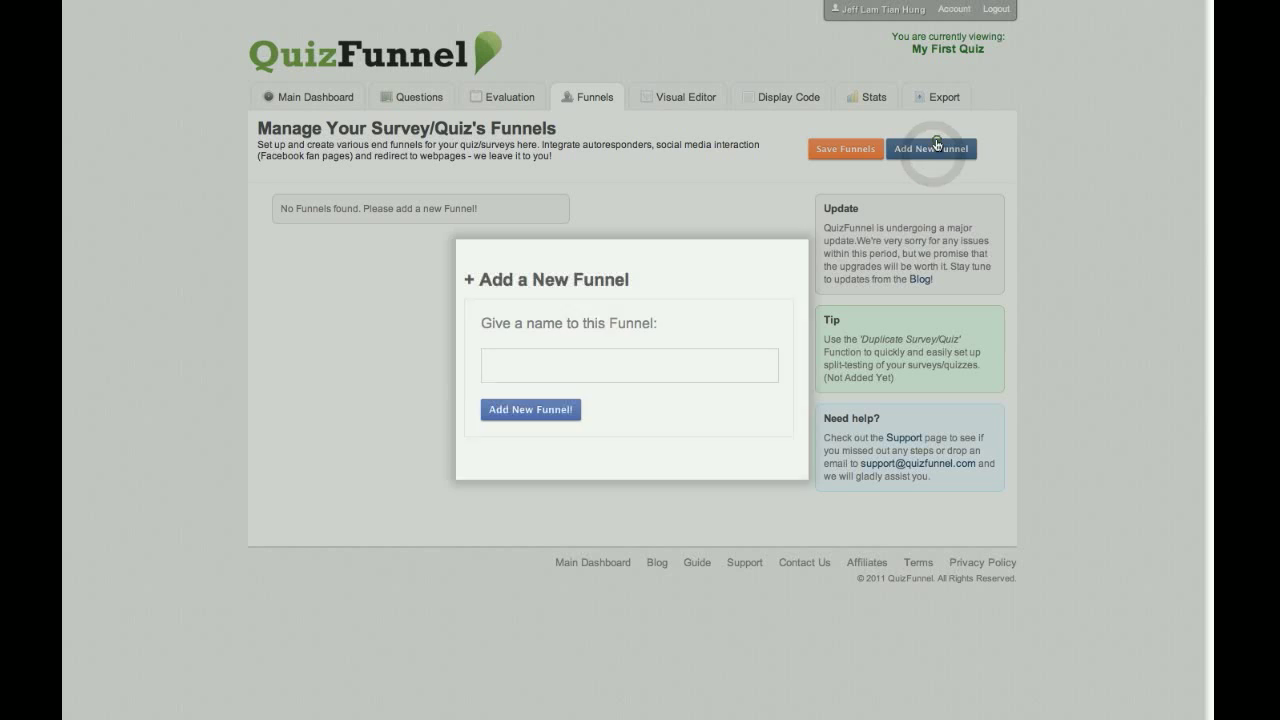
{"action": "left_click", "coordinate": [631, 360]}
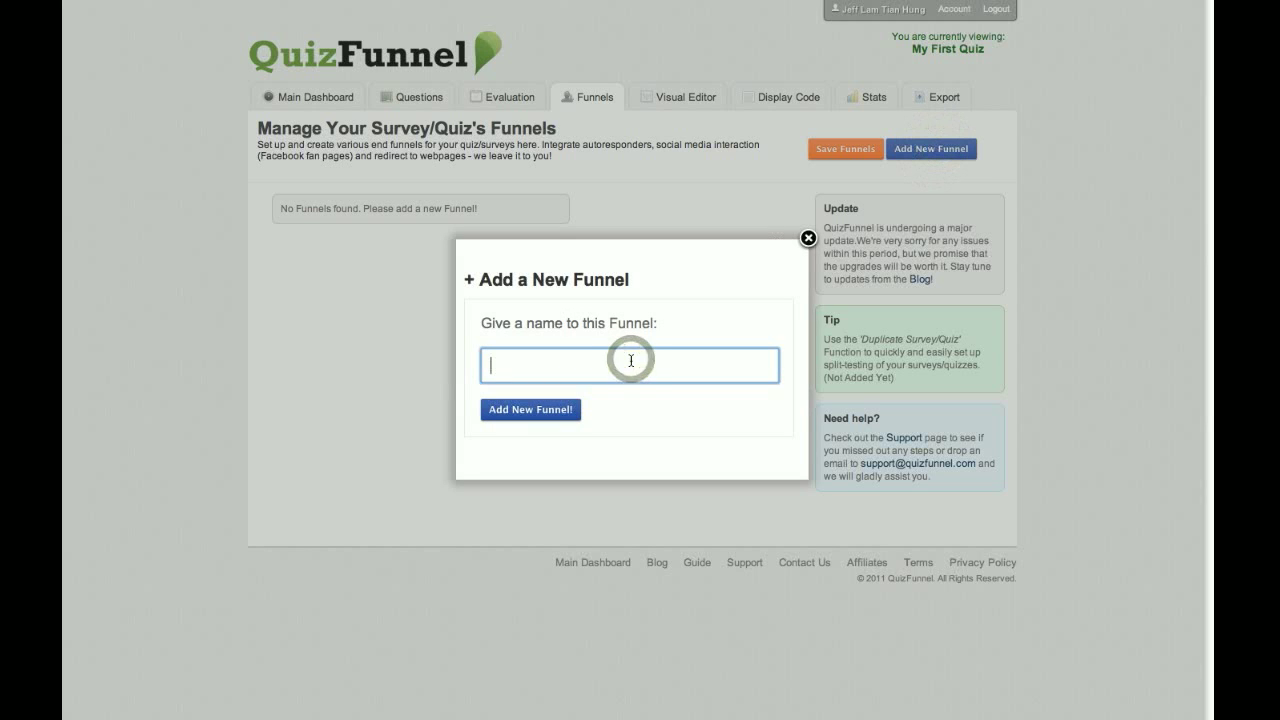
{"action": "type", "text": "Male spend $20"}
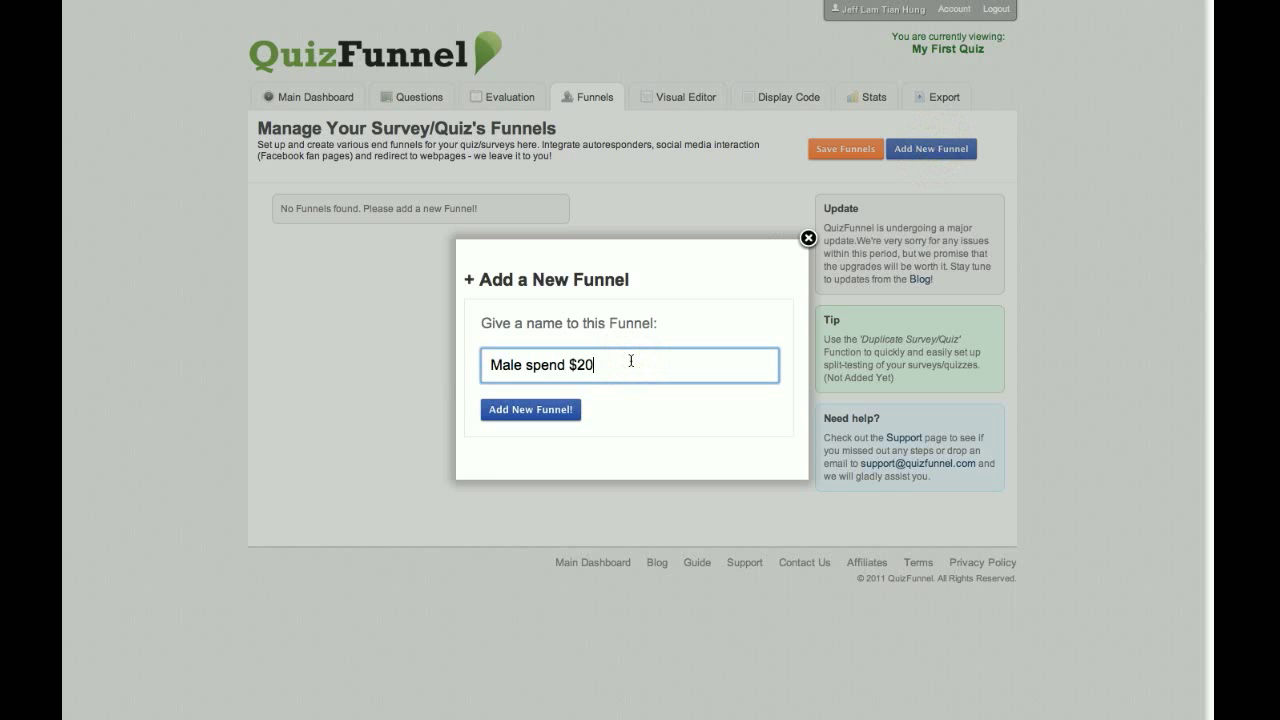
{"action": "left_click", "coordinate": [540, 412]}
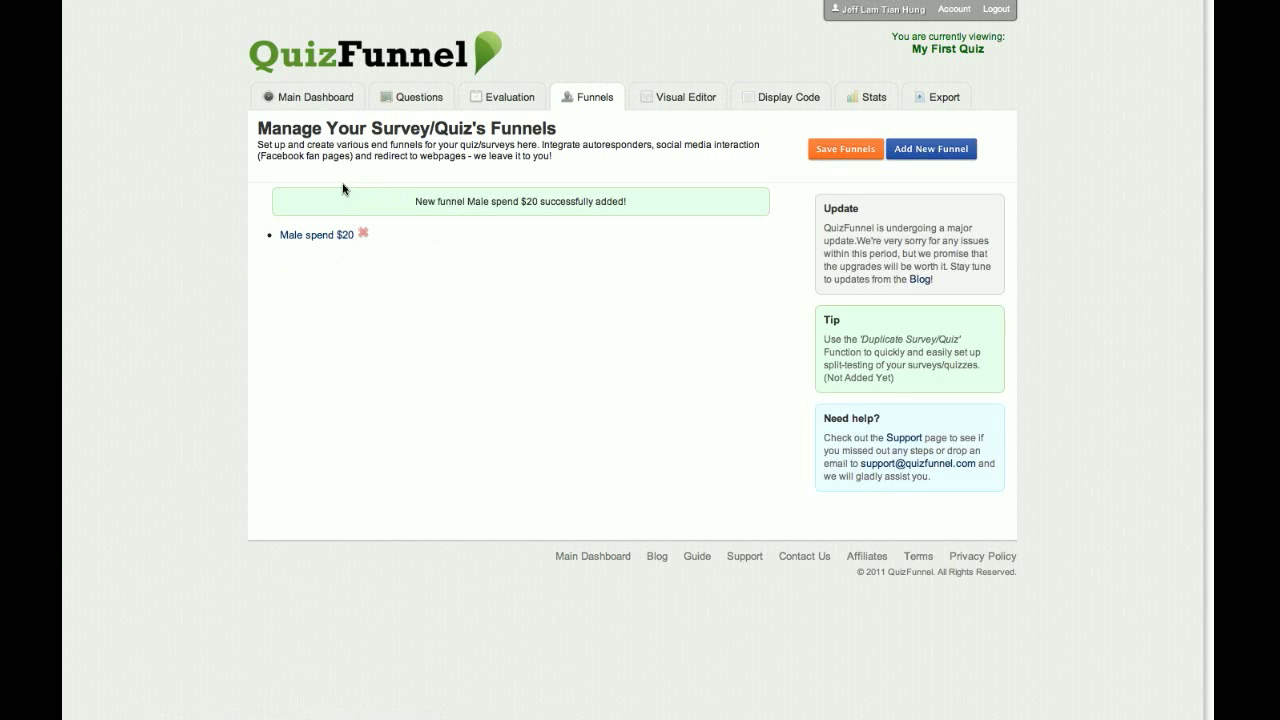
{"action": "left_click", "coordinate": [311, 236]}
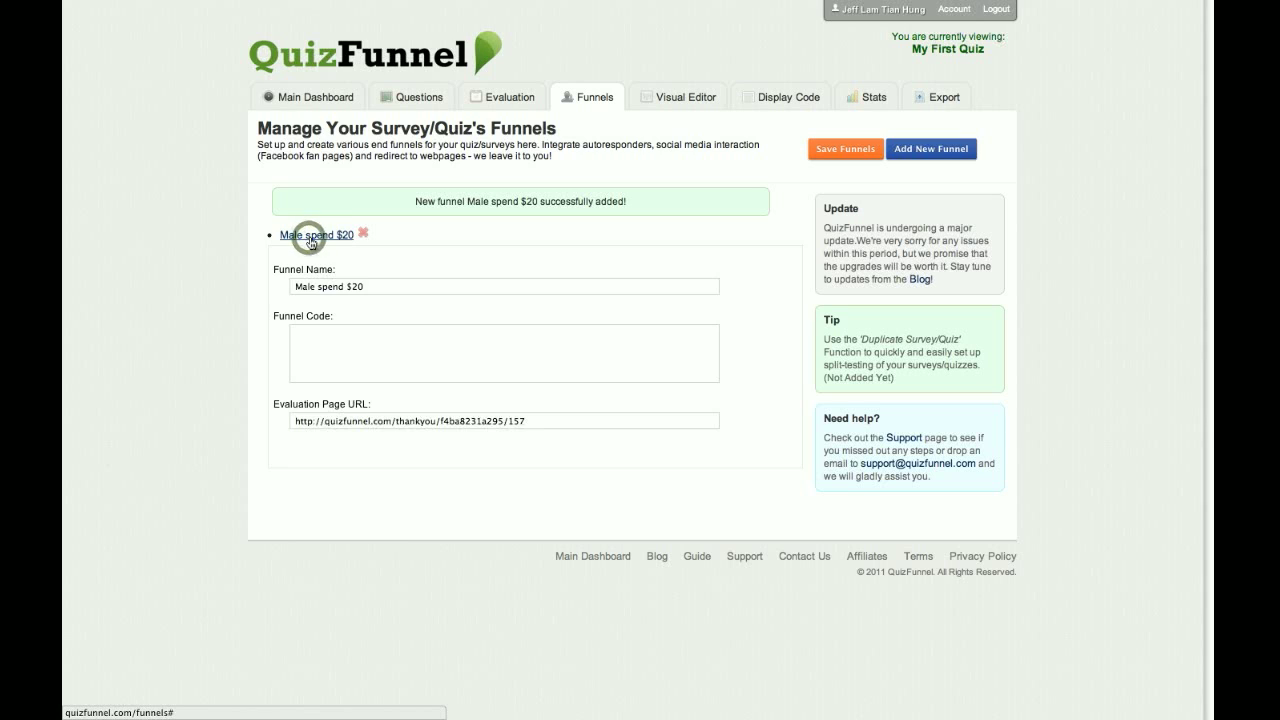
{"action": "left_click_drag", "start_coordinate": [385, 287], "coordinate": [357, 284]}
{"action": "left_click", "coordinate": [415, 343]}
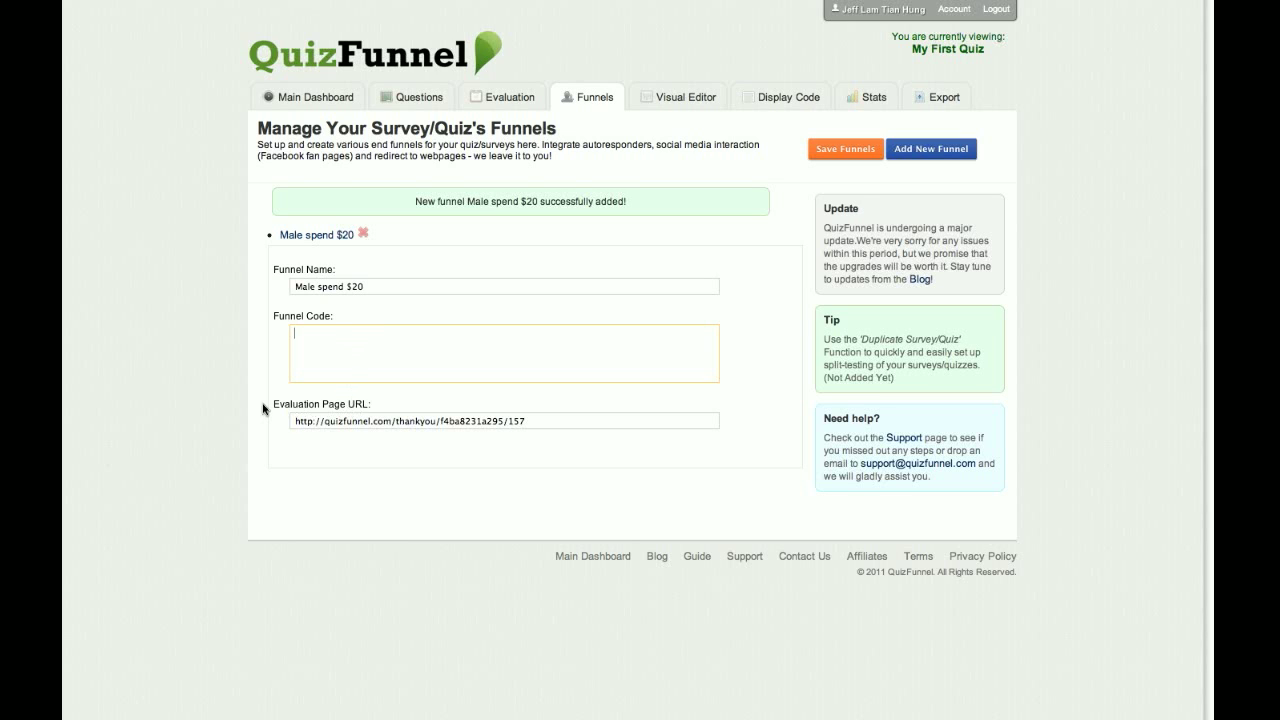
{"action": "left_click", "coordinate": [336, 421]}
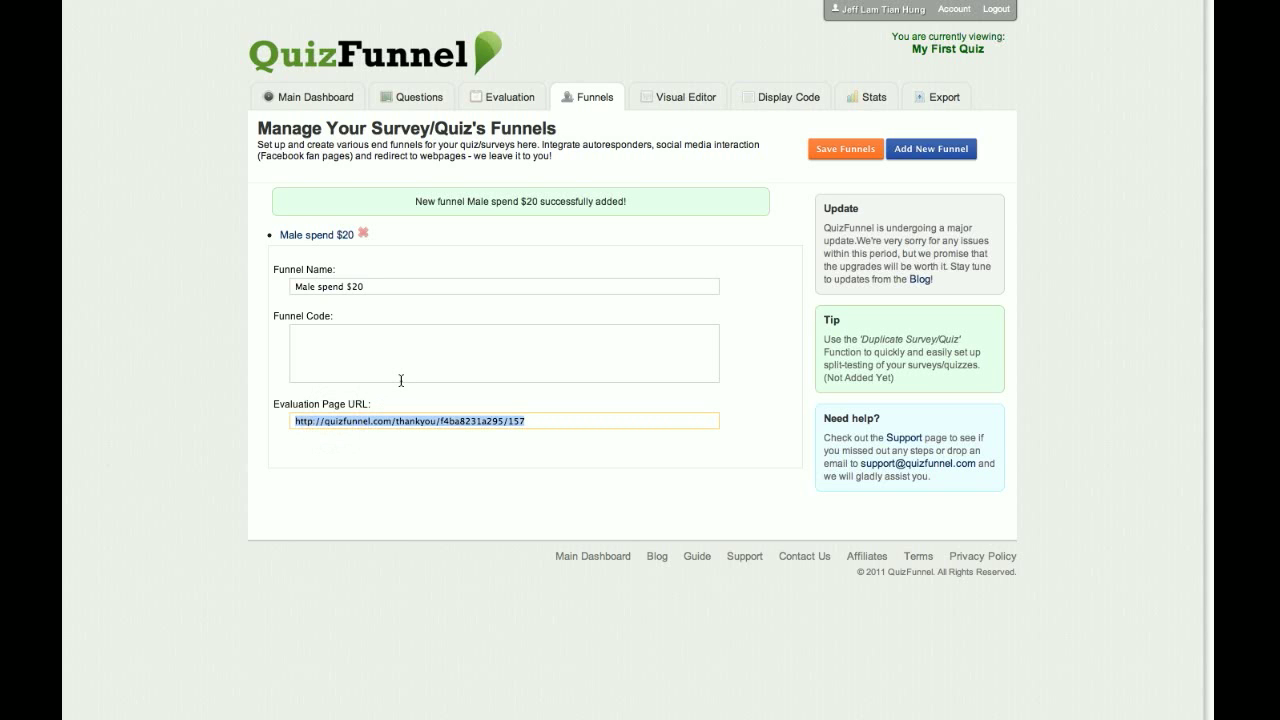
{"action": "left_click", "coordinate": [254, 374]}
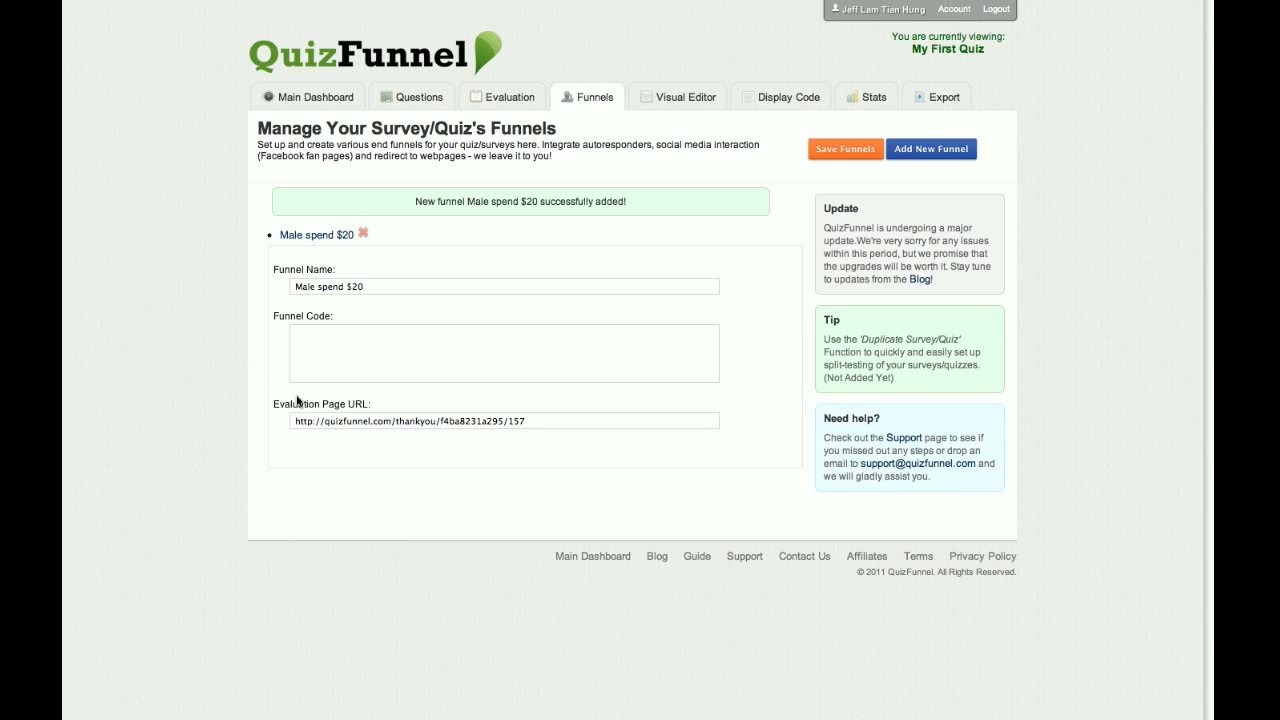
{"action": "left_click", "coordinate": [333, 379]}
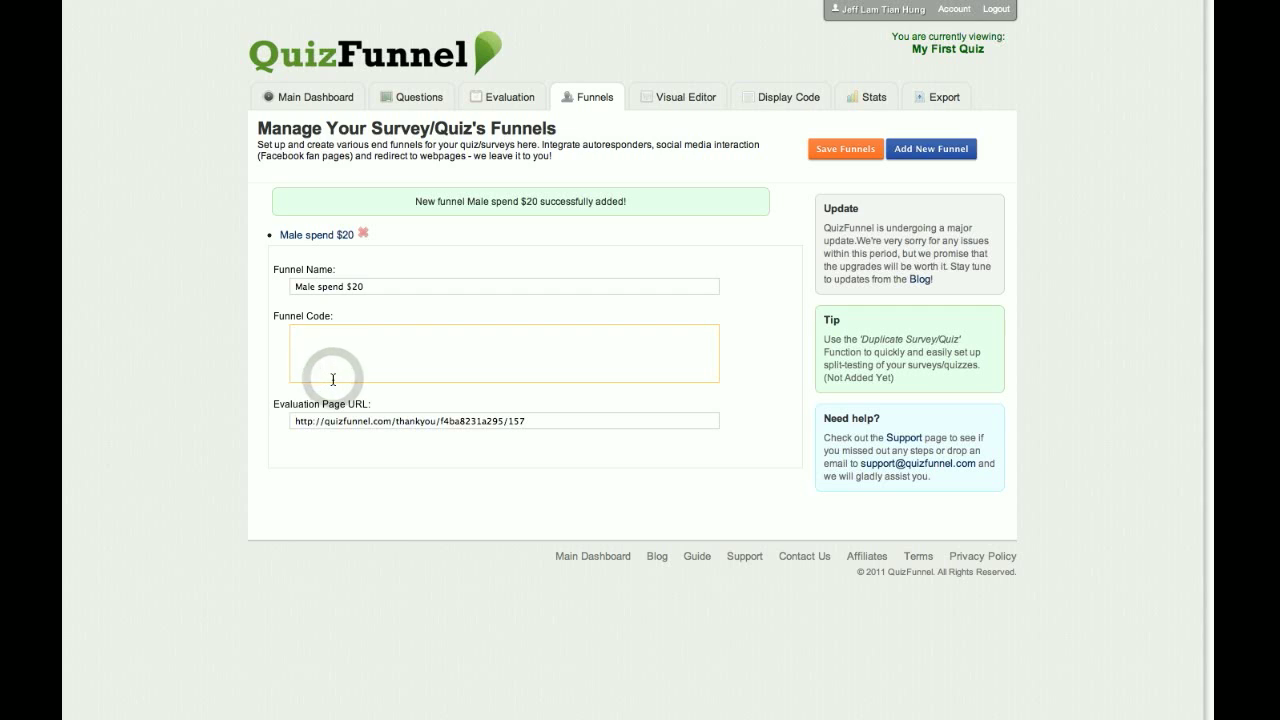
{"action": "type", "text": "<script type=\"text/javascript\">  parent.location =\"http://www.doubleyourdating.com/\"  </script>"}
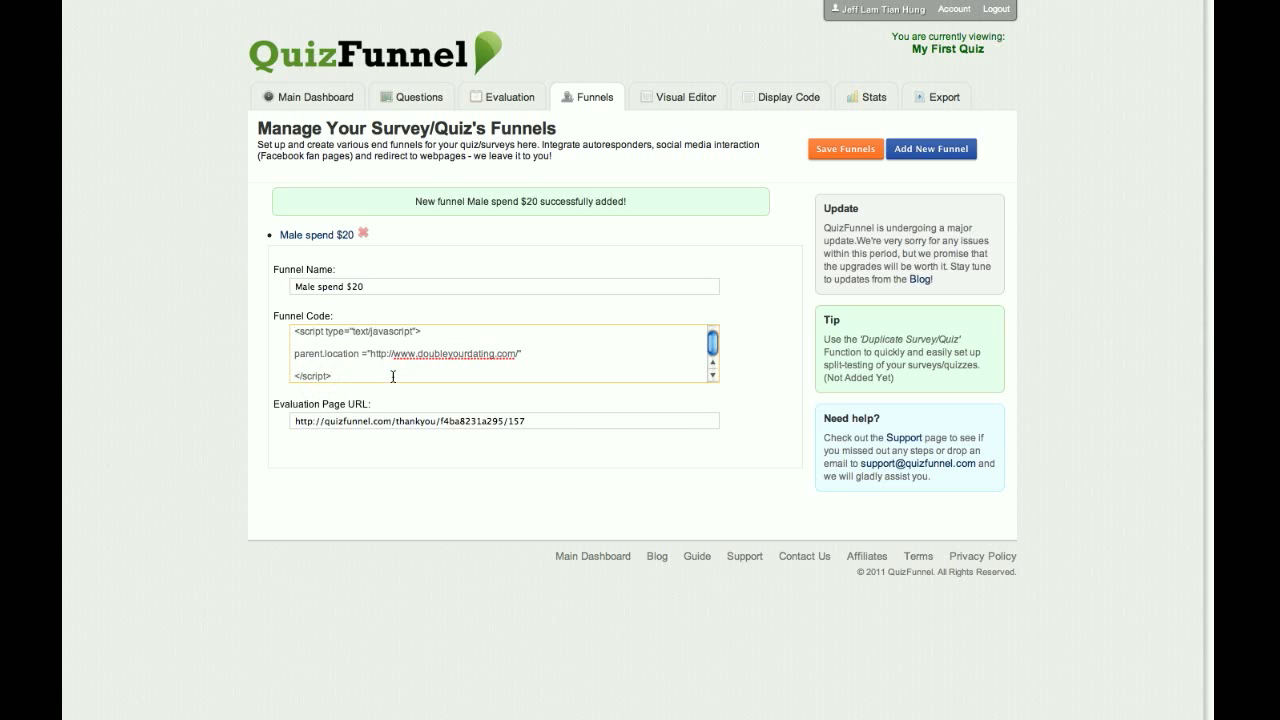
{"action": "left_click", "coordinate": [816, 150]}
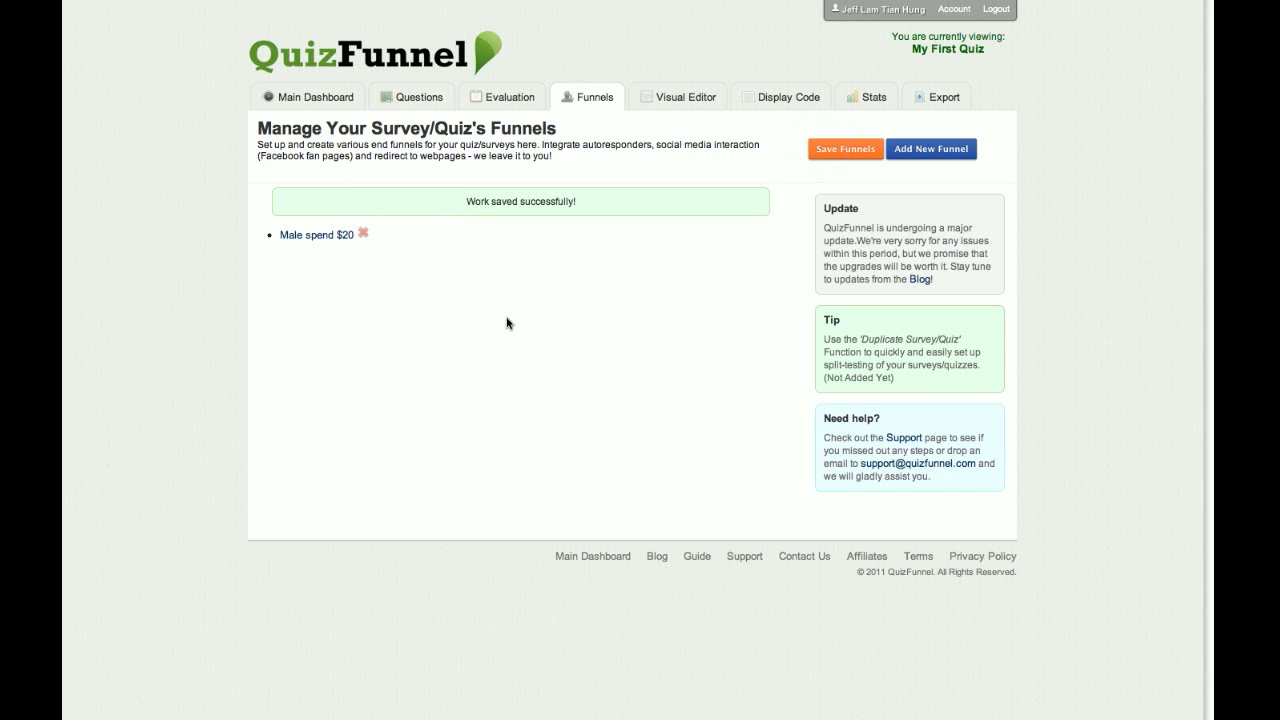
Add a new funnel named "Male not spend" to the quiz
{"action": "left_click", "coordinate": [922, 156]}
{"action": "left_click", "coordinate": [562, 367]}
{"action": "type", "text": "Male no"}
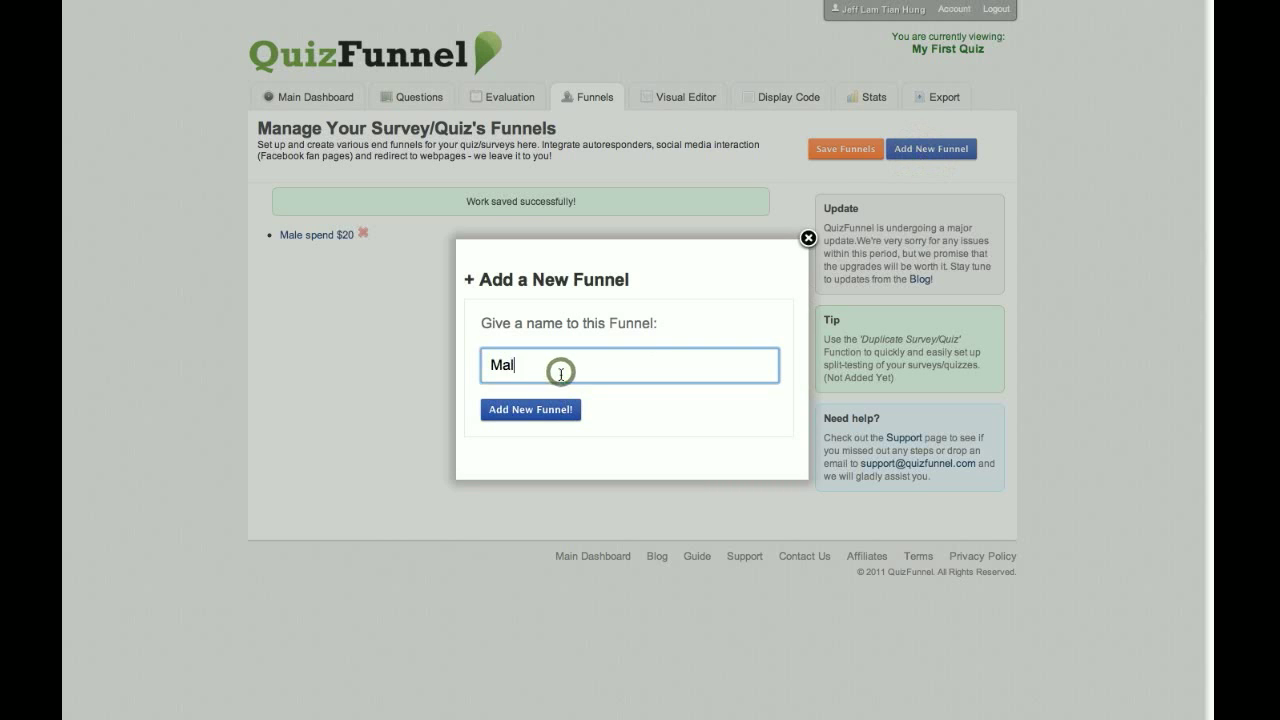
{"action": "type", "text": "t spend"}
{"action": "left_click", "coordinate": [525, 414]}
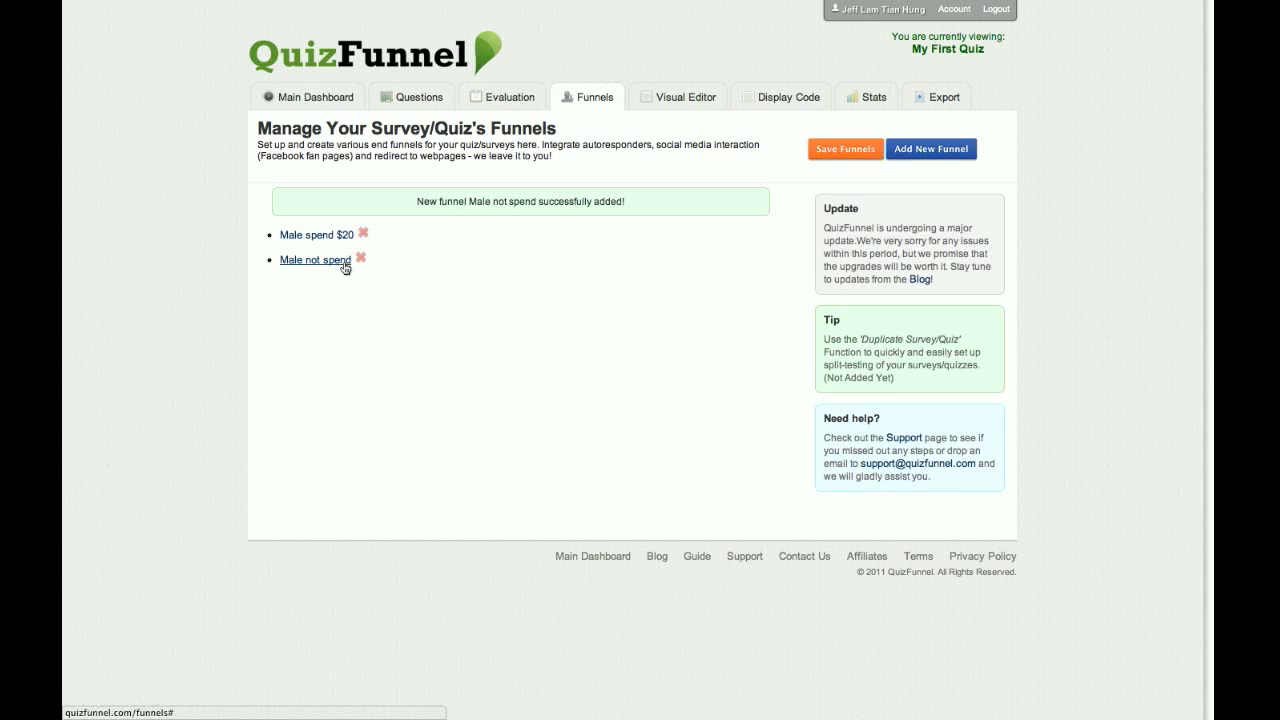
{"action": "left_click", "coordinate": [344, 261]}
{"action": "left_click", "coordinate": [391, 375]}
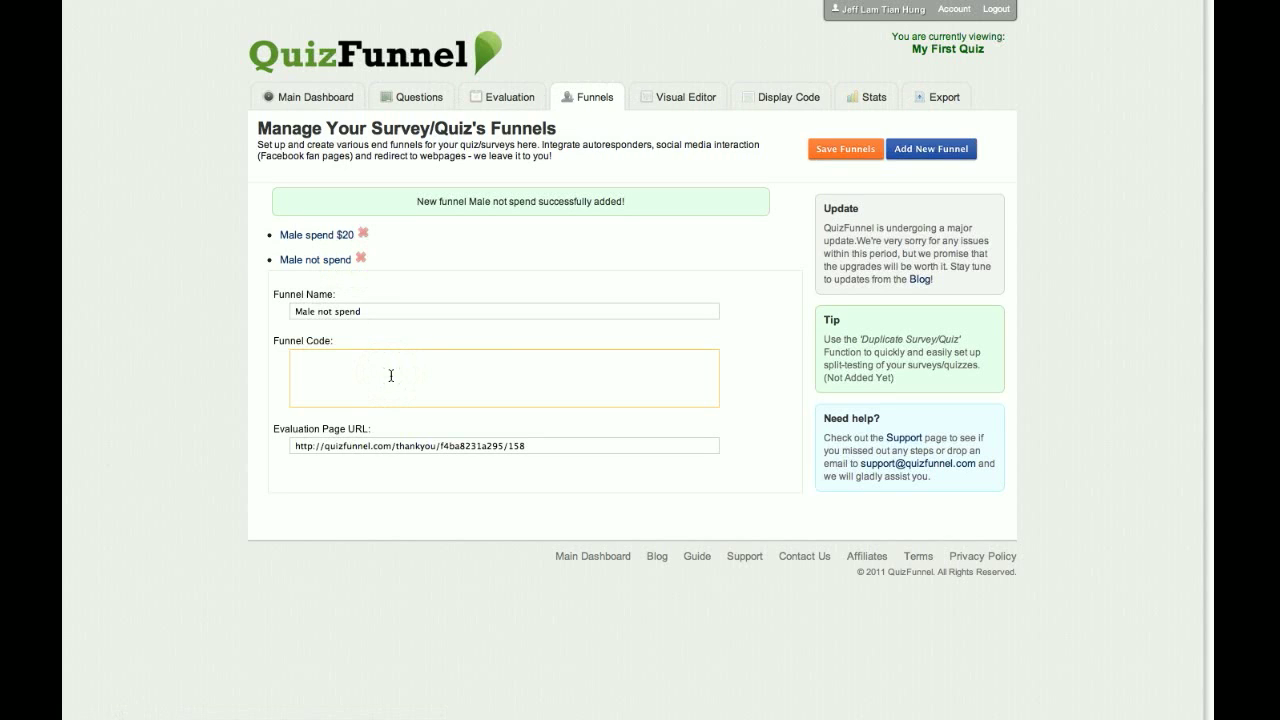
{"action": "type", "text": "<script type=\"text/javascript\" src=\"http://forms.aweber.com/form/55/1718496955.js\"></script>"}
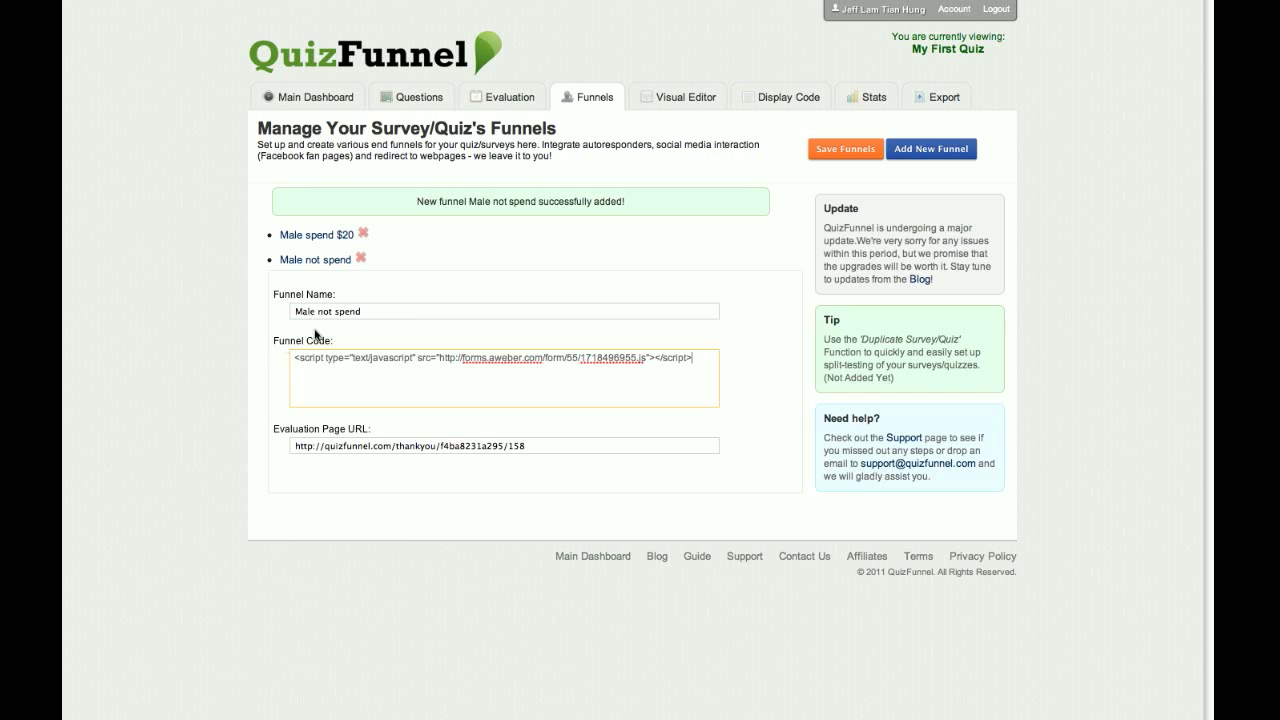
{"action": "left_click", "coordinate": [809, 157]}
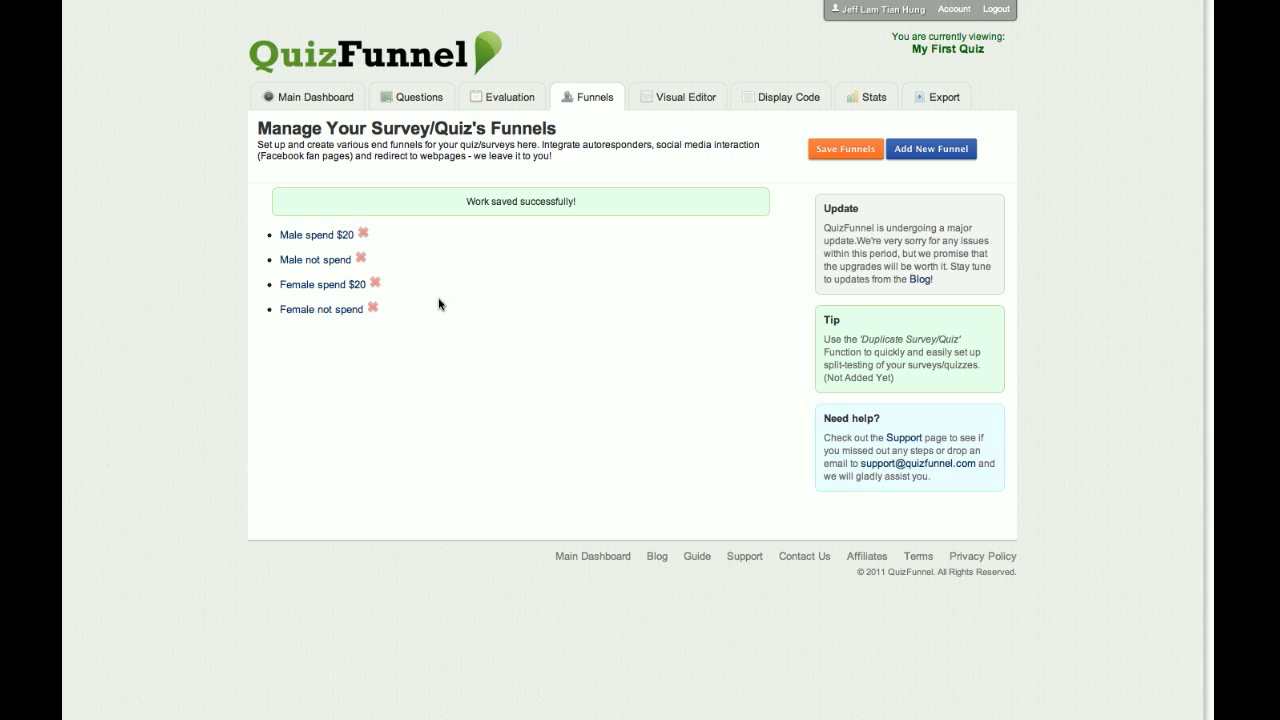
Review the code of the "Female spend $20" and "Female not spend" funnels
{"action": "left_click", "coordinate": [352, 285]}
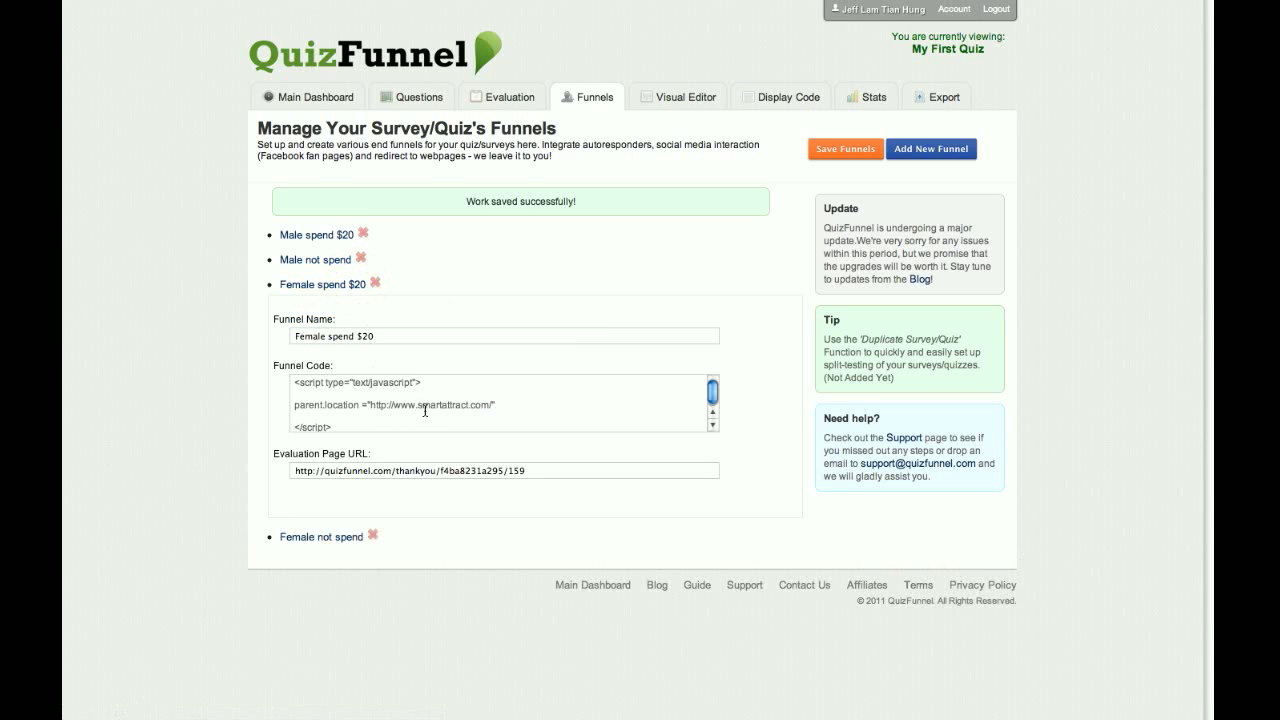
{"action": "left_click", "coordinate": [348, 288]}
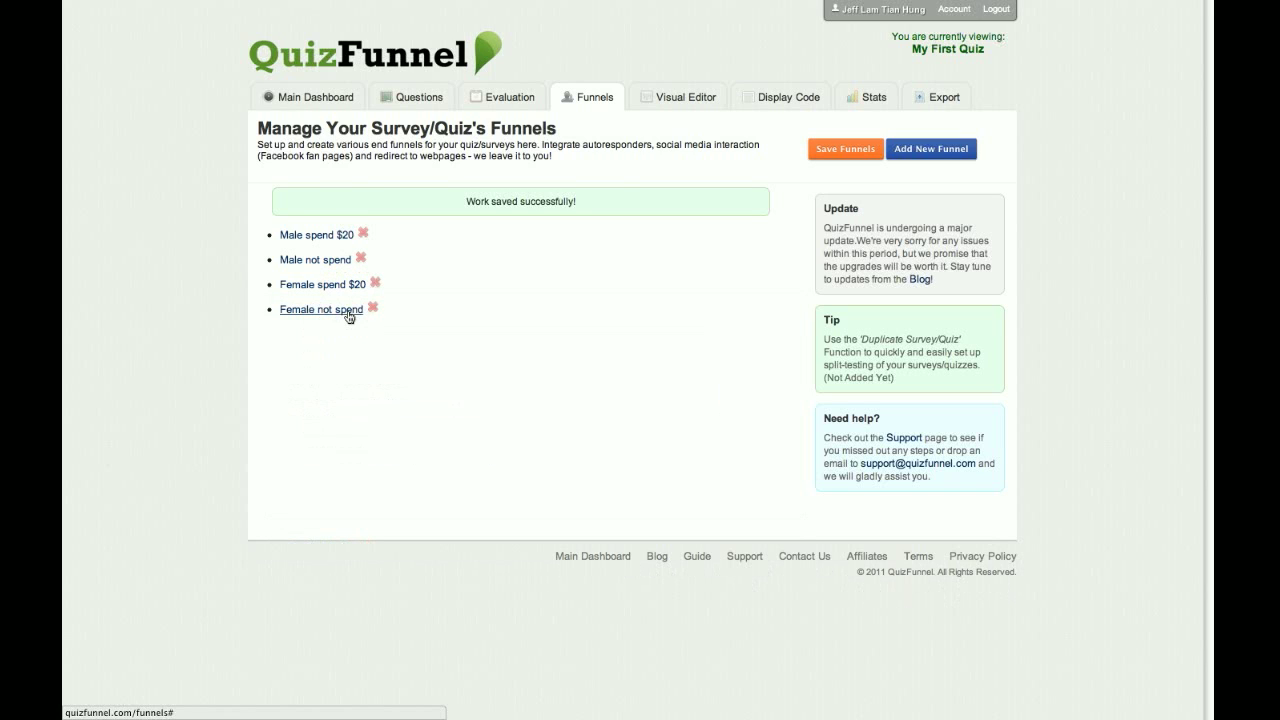
{"action": "left_click", "coordinate": [349, 313]}
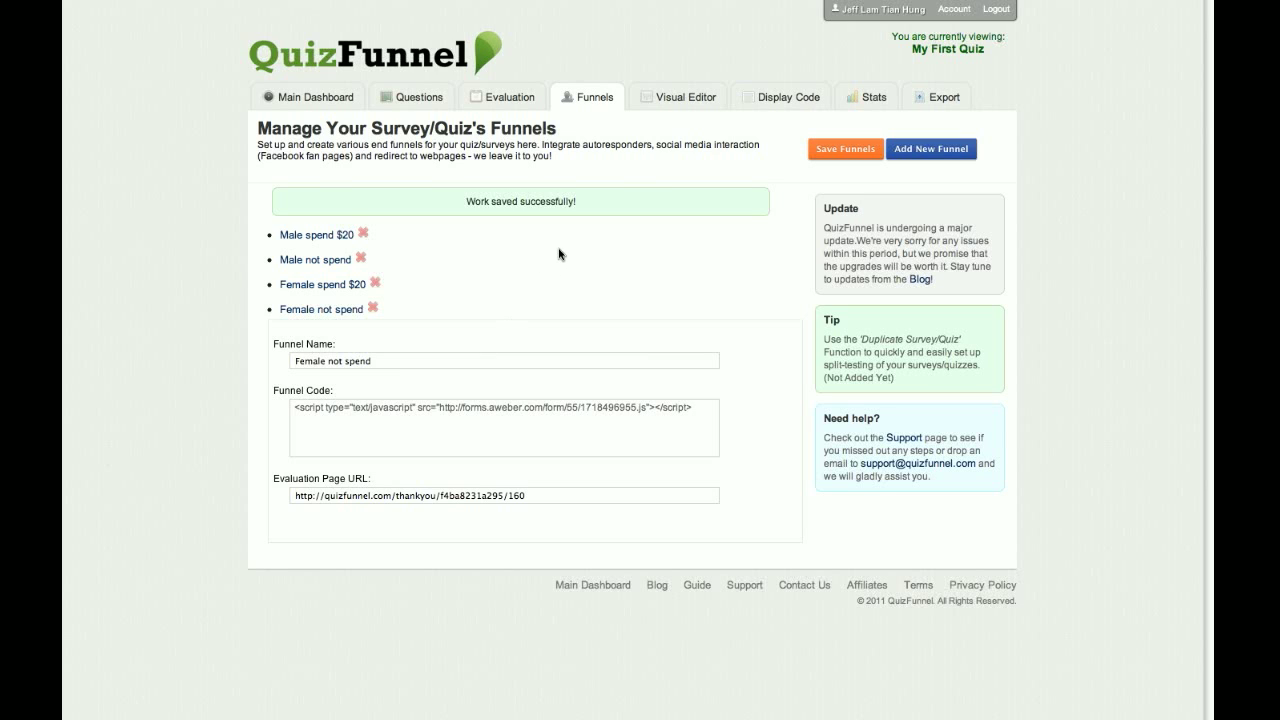
In question 2a, make Yes lead to the "Male spend $20" funnel and No lead to "Male not spend"
{"action": "left_click", "coordinate": [435, 99]}
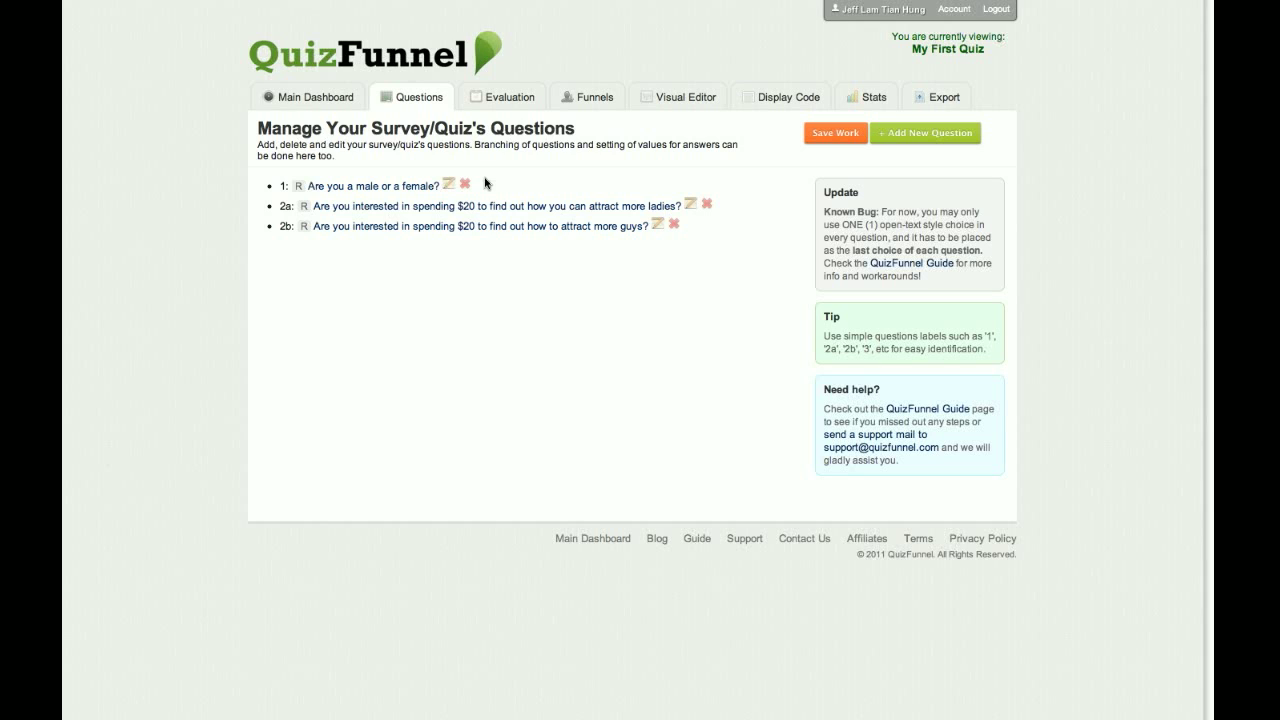
{"action": "left_click", "coordinate": [494, 207]}
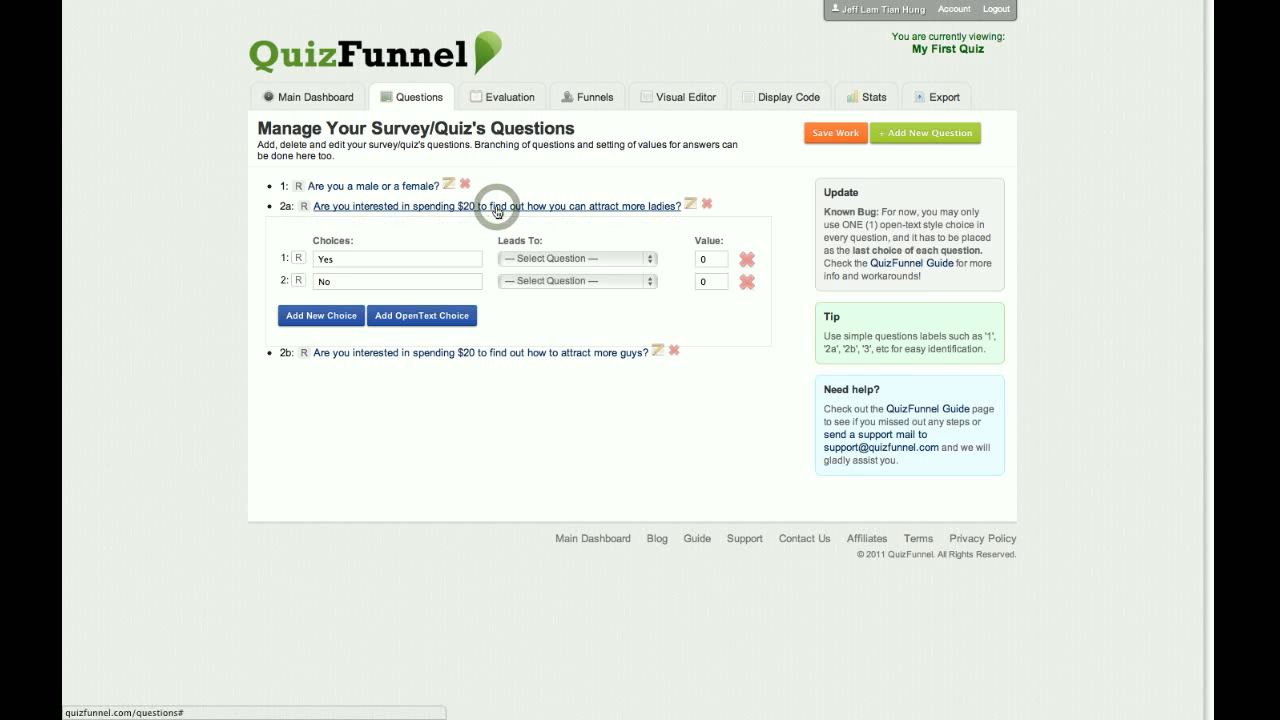
{"action": "left_click", "coordinate": [618, 266]}
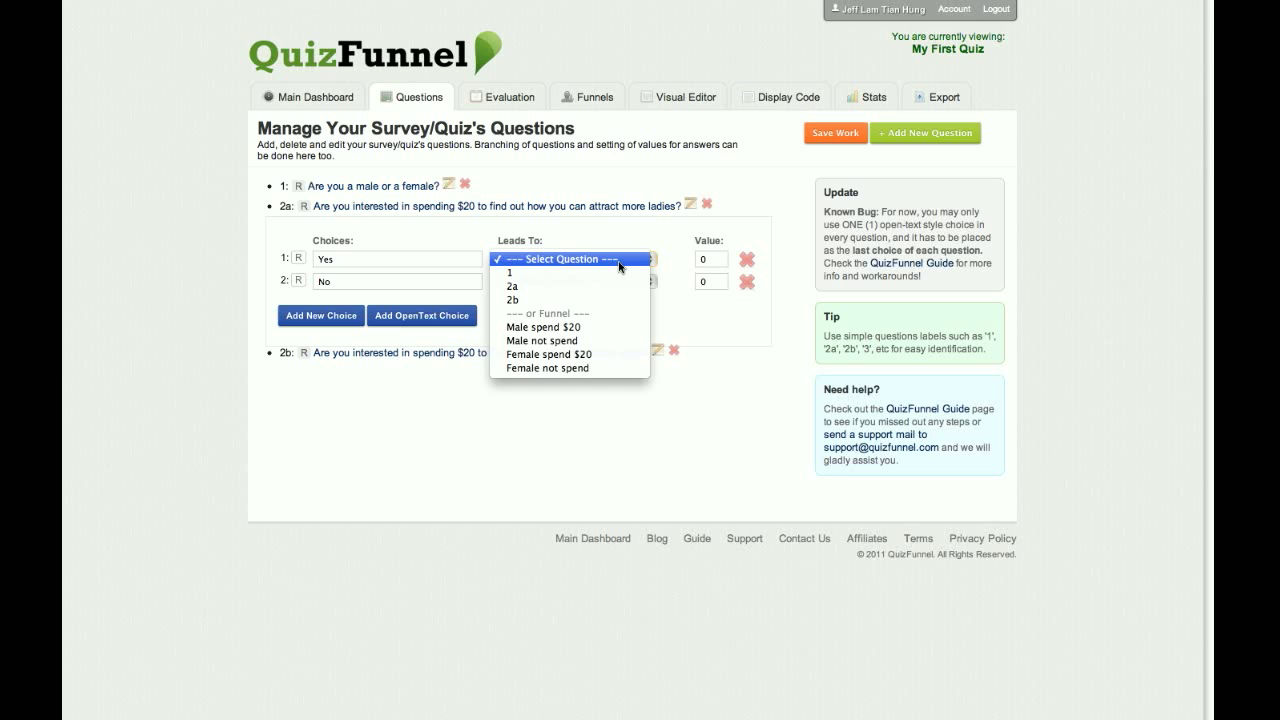
{"action": "left_click", "coordinate": [619, 264]}
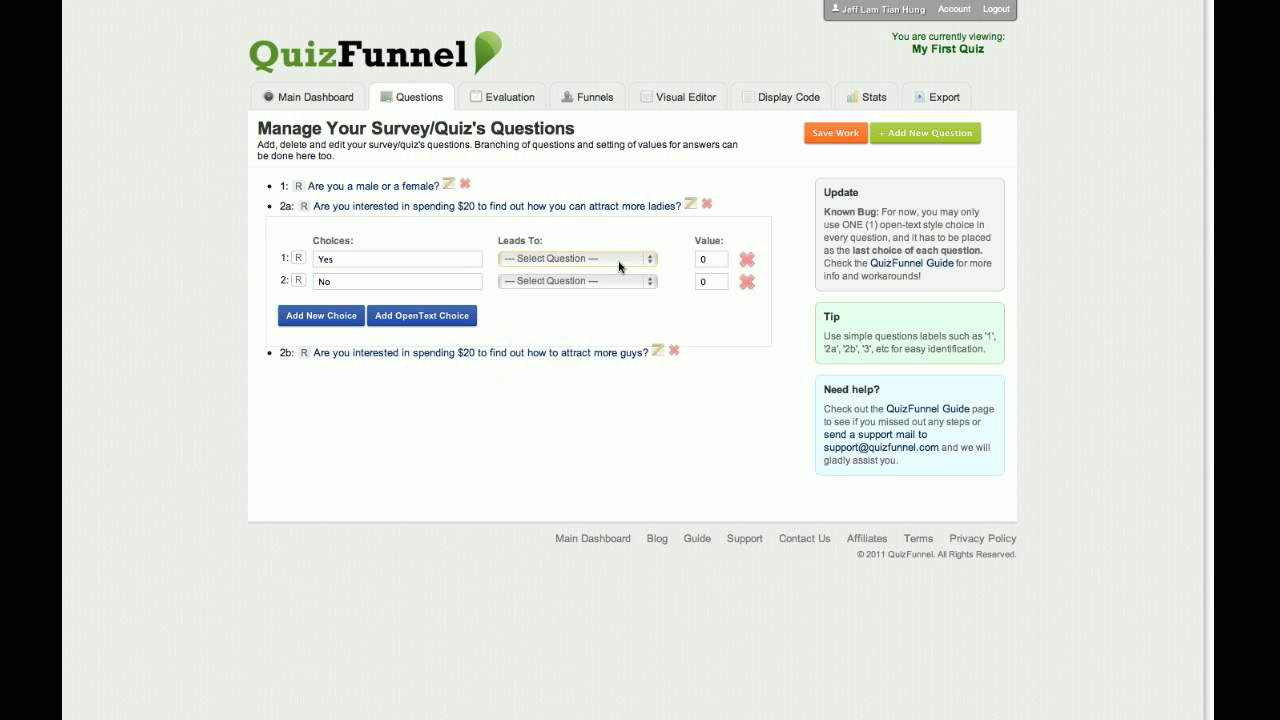
{"action": "left_click", "coordinate": [608, 257]}
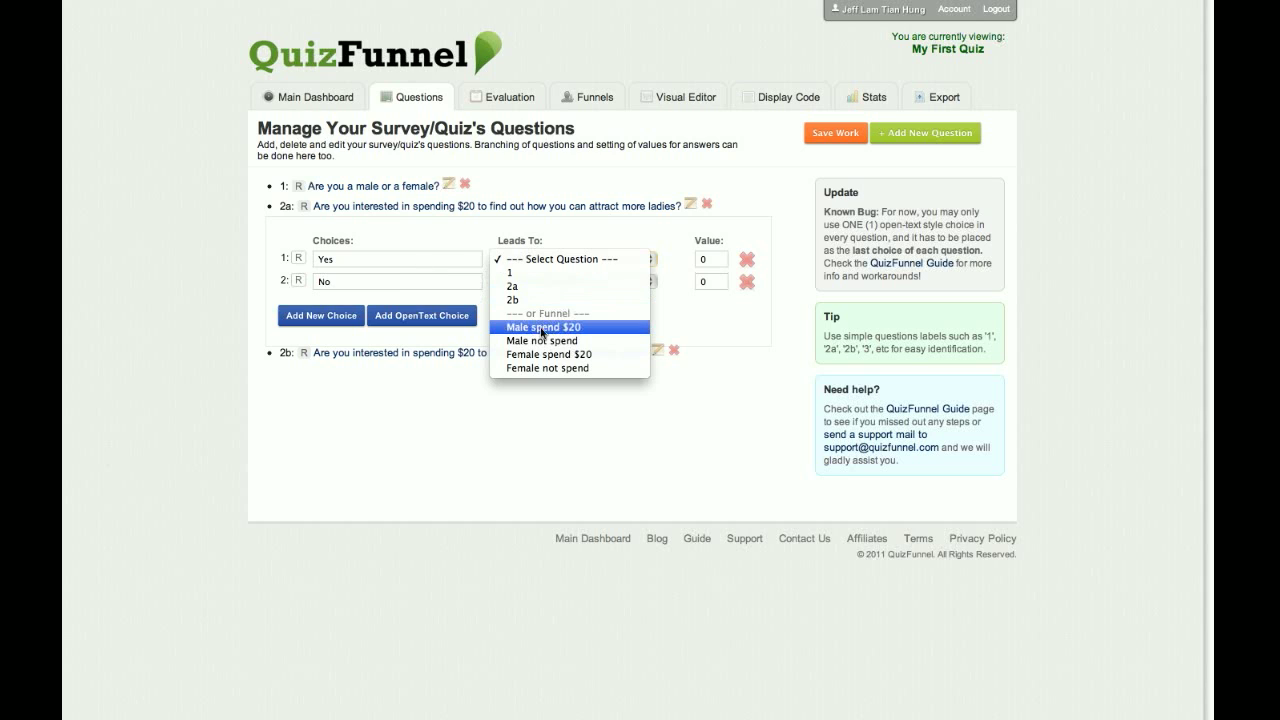
{"action": "left_click", "coordinate": [587, 328]}
{"action": "left_click", "coordinate": [578, 281]}
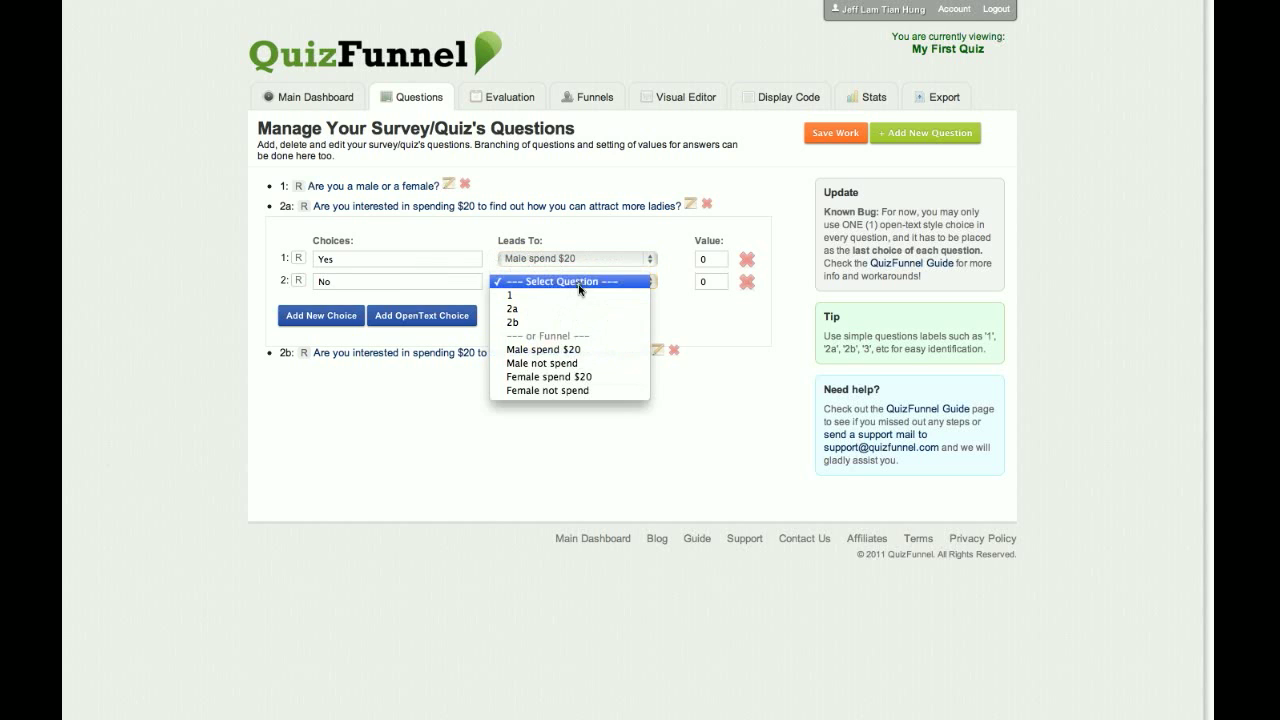
{"action": "left_click", "coordinate": [578, 363]}
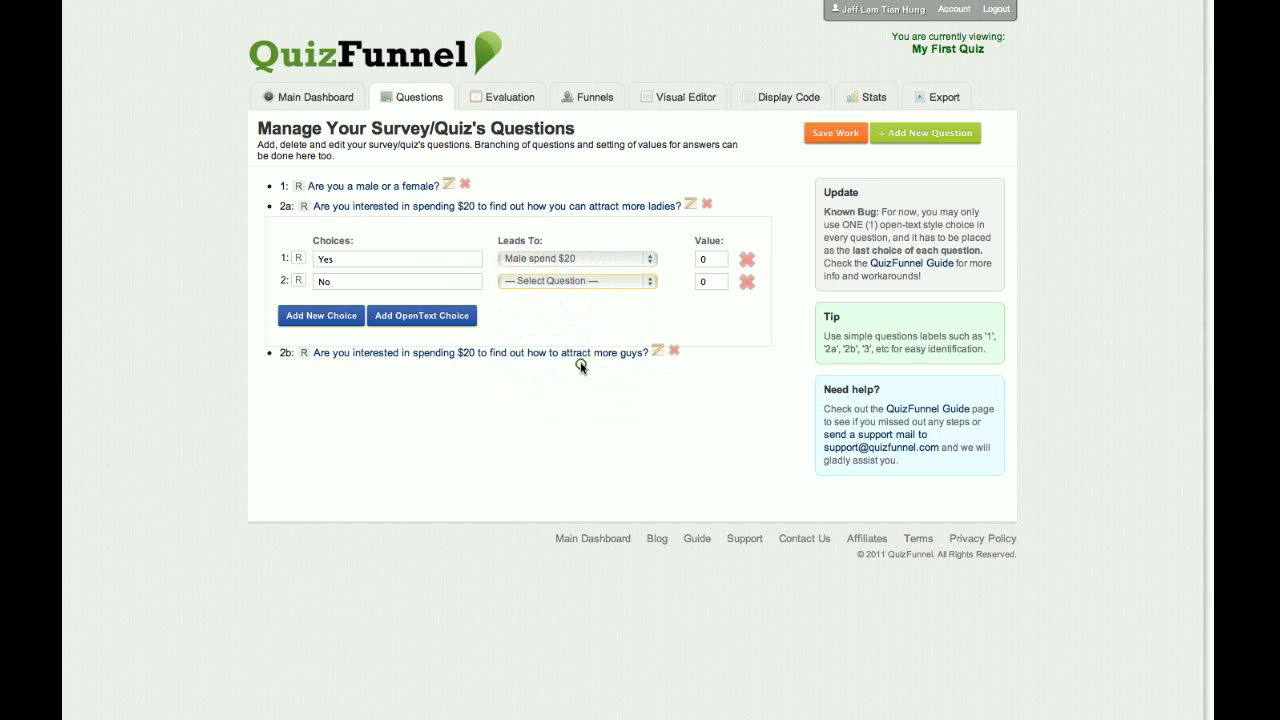
In question 2b, make Yes lead to "Female spend $20" and No to "Female not spend", and save the questions
{"action": "left_click", "coordinate": [527, 352]}
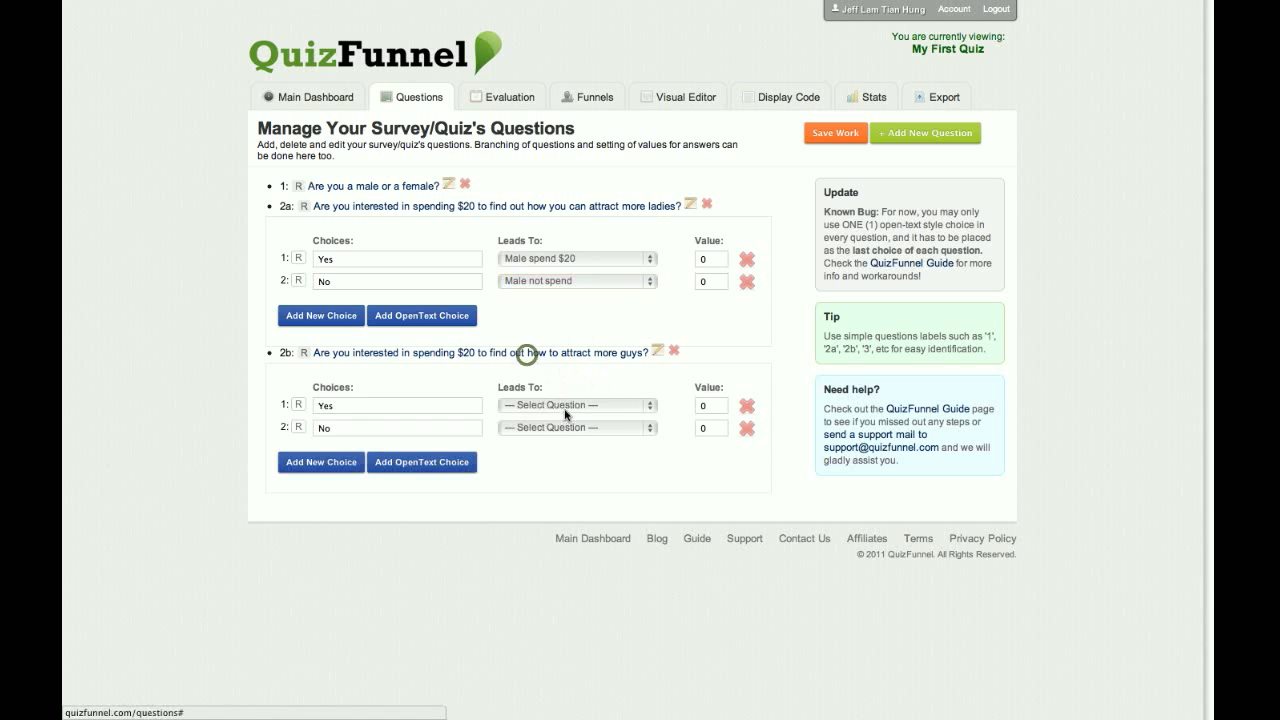
{"action": "left_click", "coordinate": [565, 406]}
{"action": "left_click", "coordinate": [575, 500]}
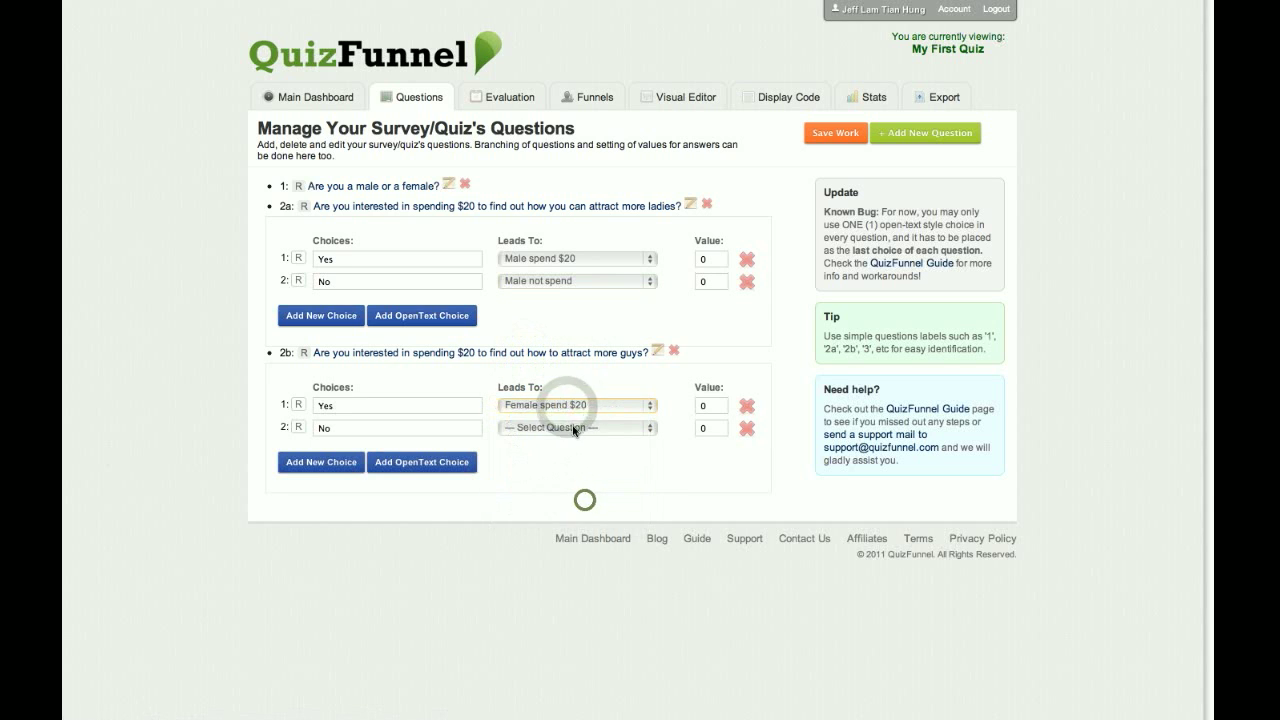
{"action": "left_click", "coordinate": [570, 426]}
{"action": "left_click", "coordinate": [601, 541]}
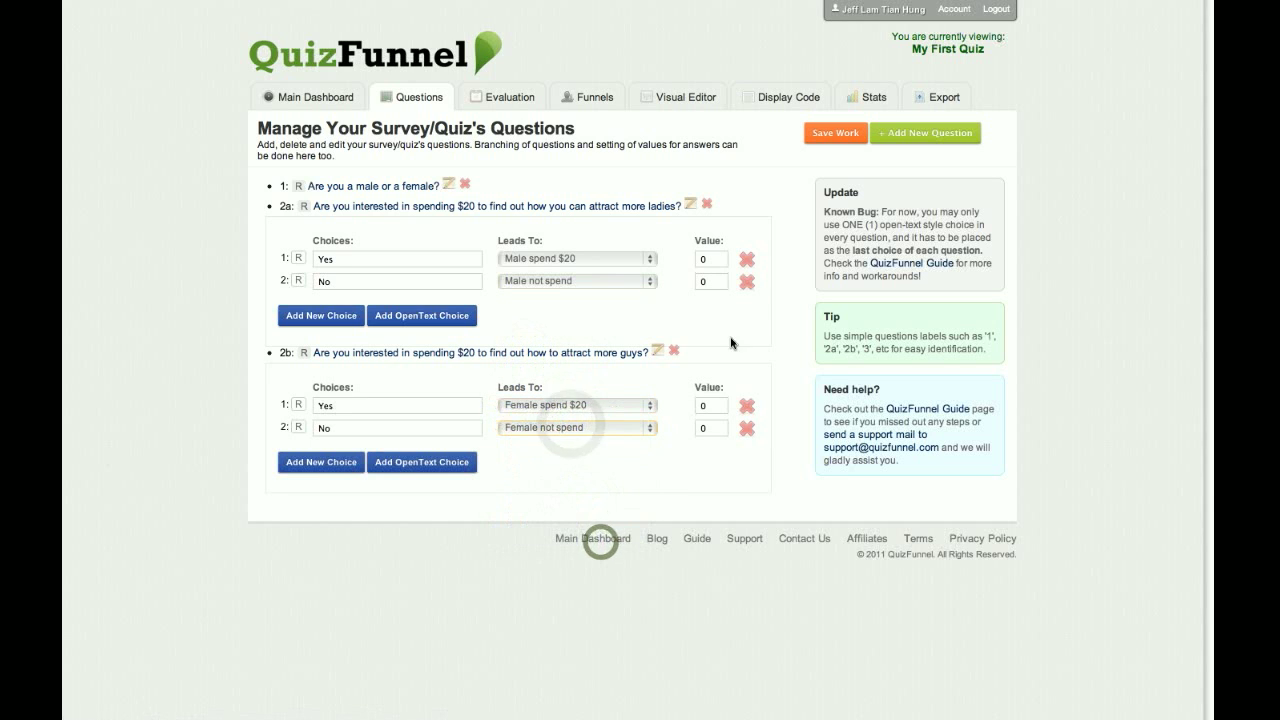
{"action": "left_click", "coordinate": [829, 141]}
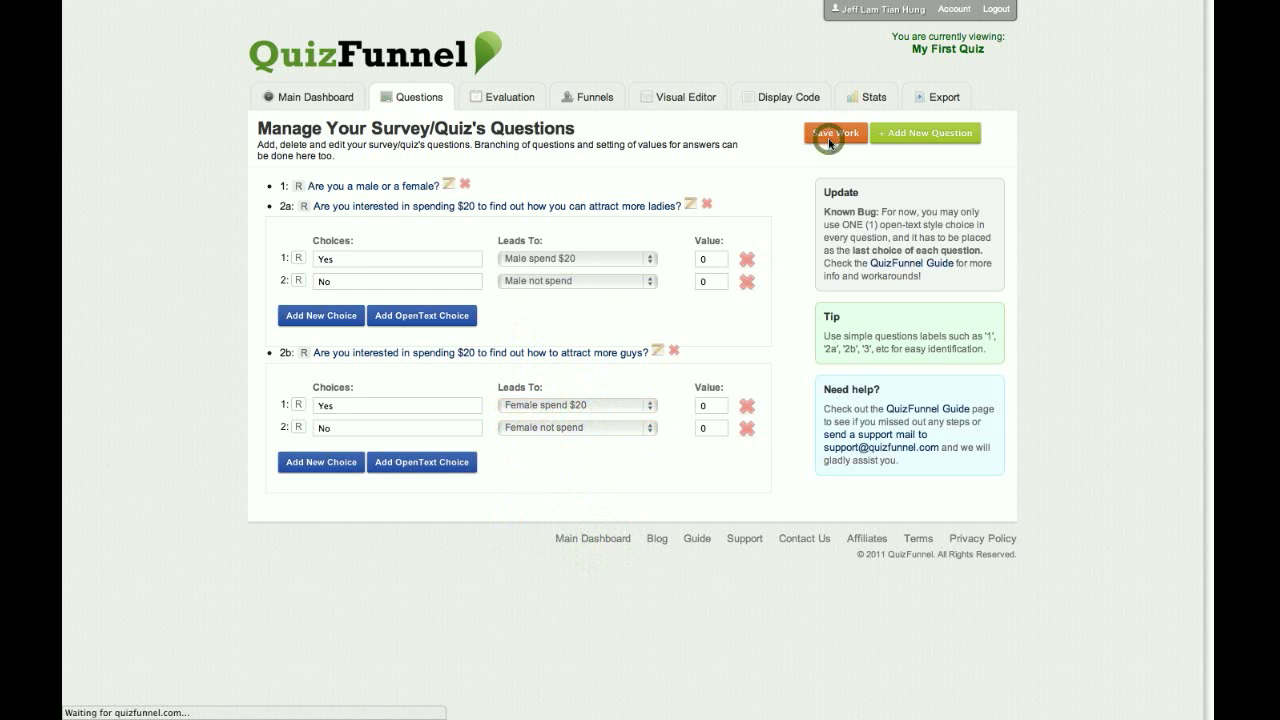